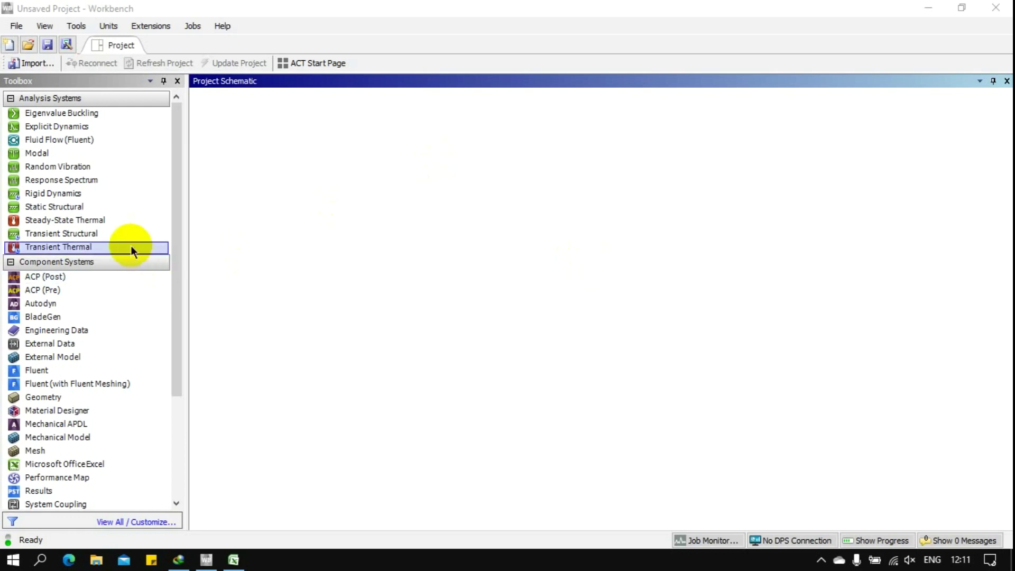
Place a Static Structural analysis system into the empty Project Schematic.
left_click_drag(56, 211, 249, 175)
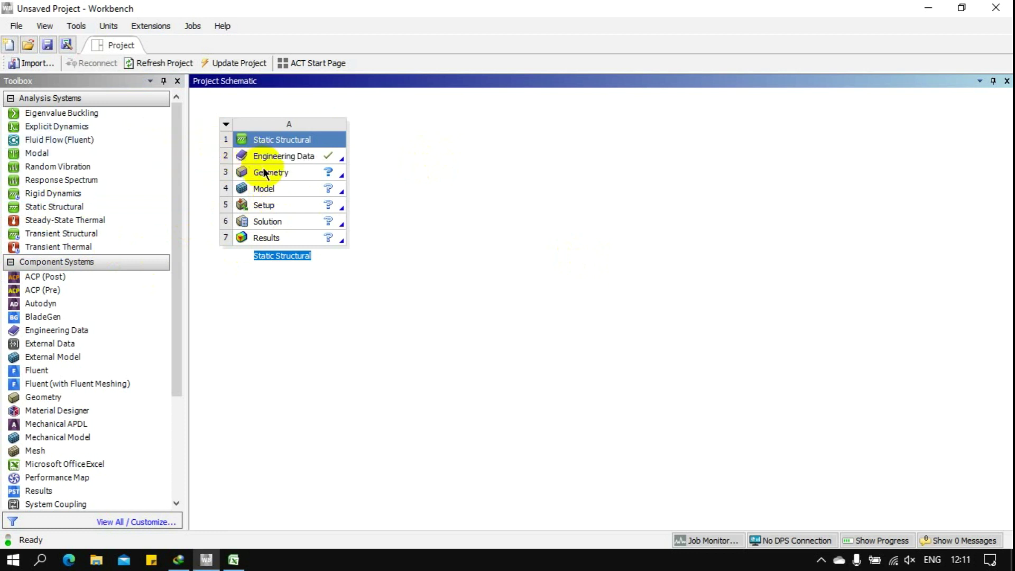
Import the Part1.stp file into the Static Structural system's Geometry cell.
left_click(302, 172)
right_click(304, 172)
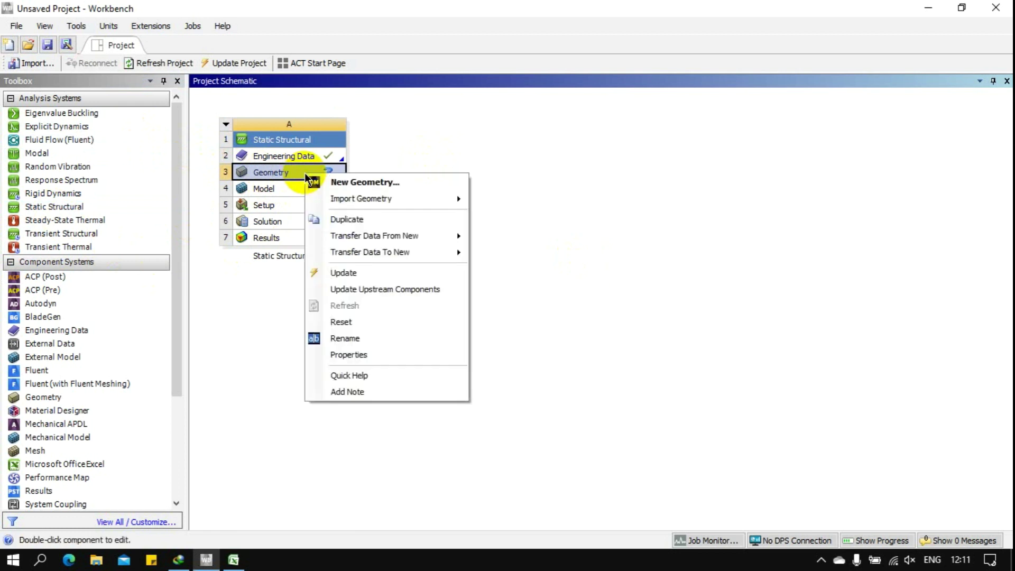
mouse_move(407, 198)
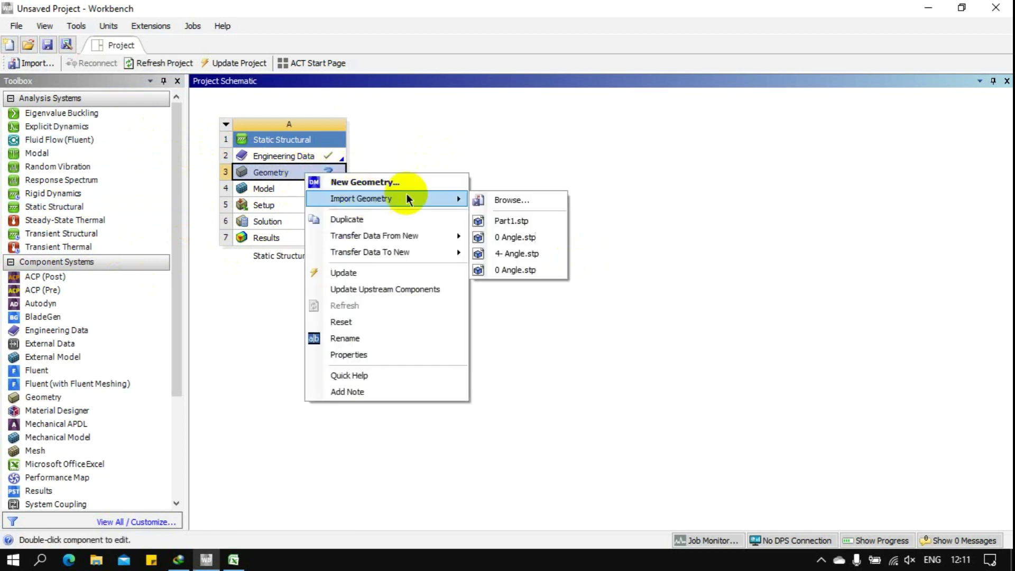
left_click(512, 201)
left_click(174, 125)
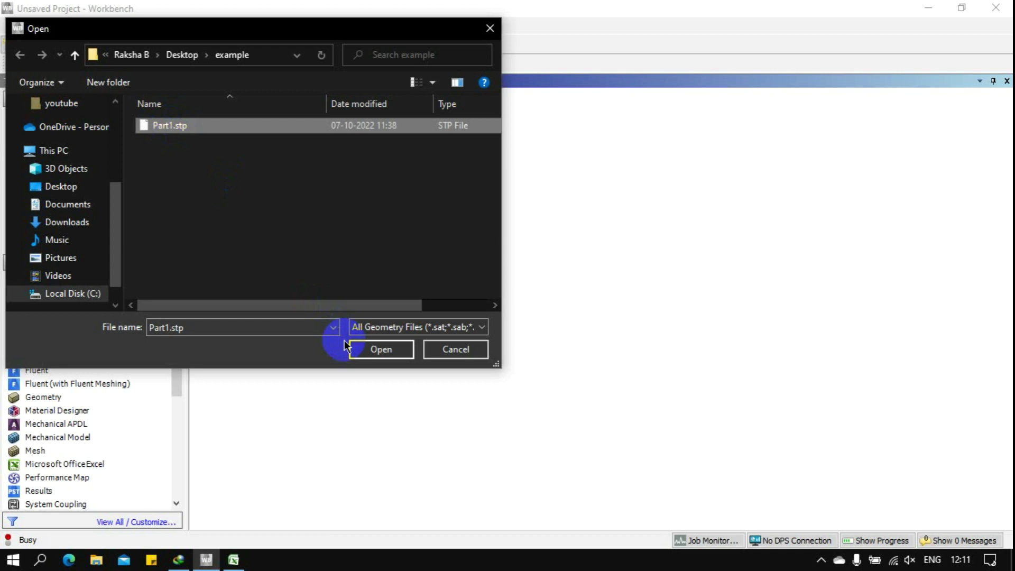
left_click(376, 349)
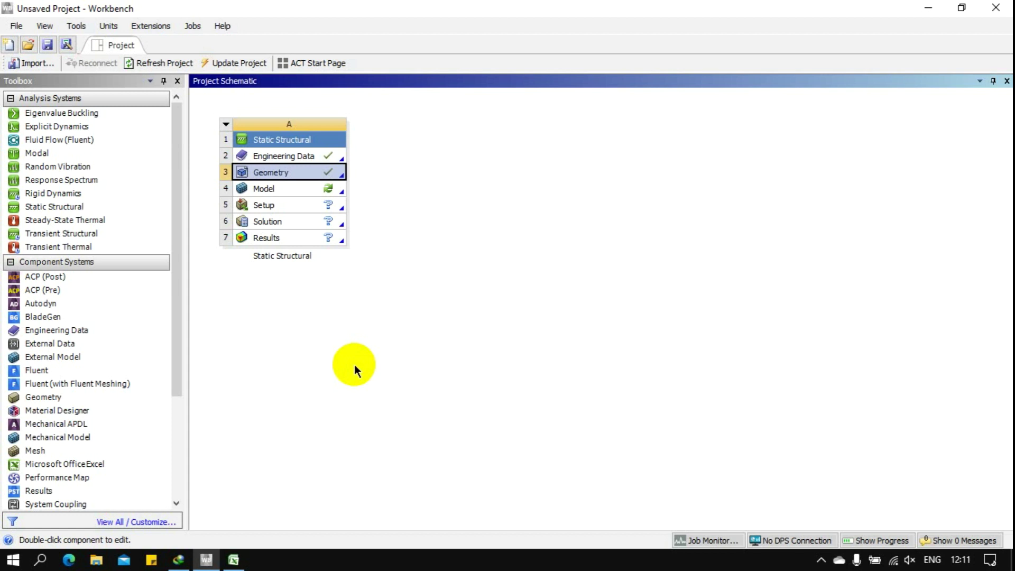
left_click(233, 559)
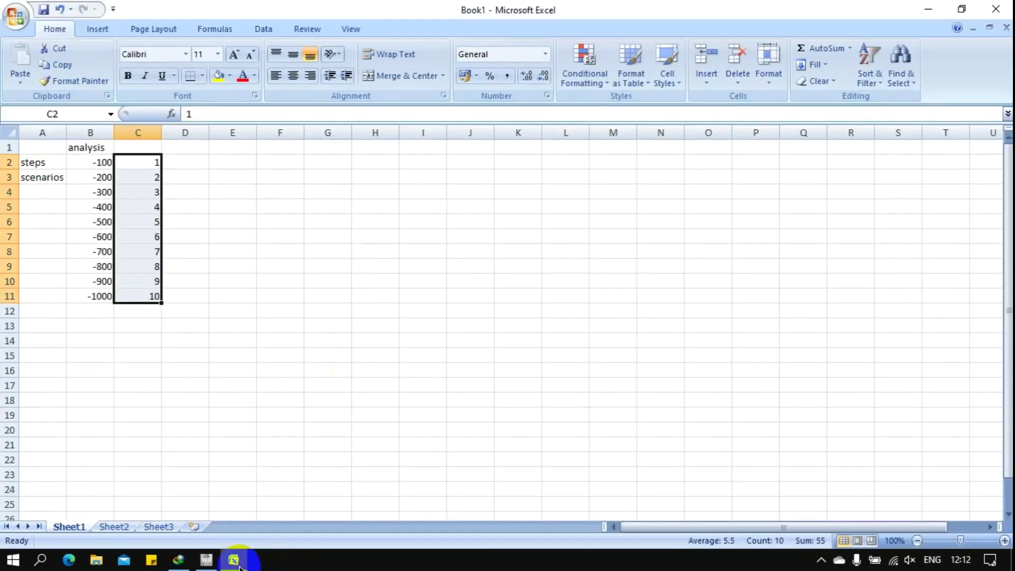
left_click(165, 355)
left_click_drag(100, 161, 86, 297)
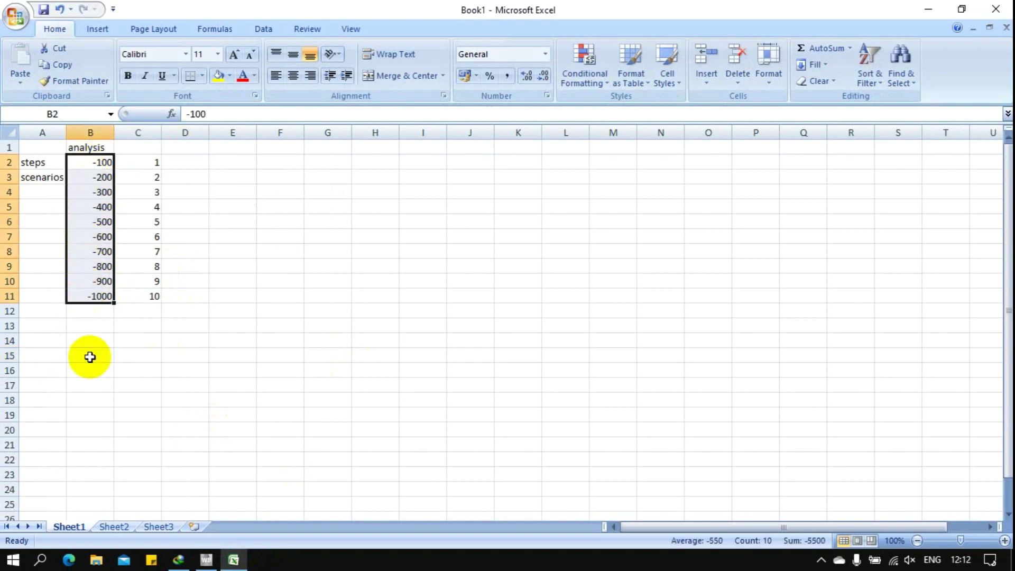
left_click_drag(140, 162, 132, 297)
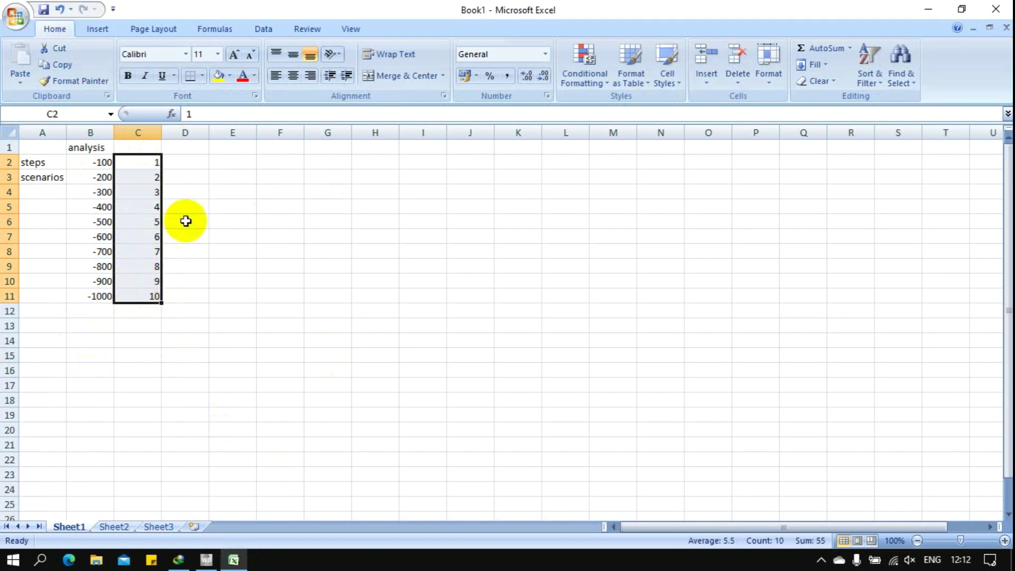
left_click(190, 164)
left_click(214, 167)
left_click(192, 161)
left_click(226, 163)
left_click(269, 167)
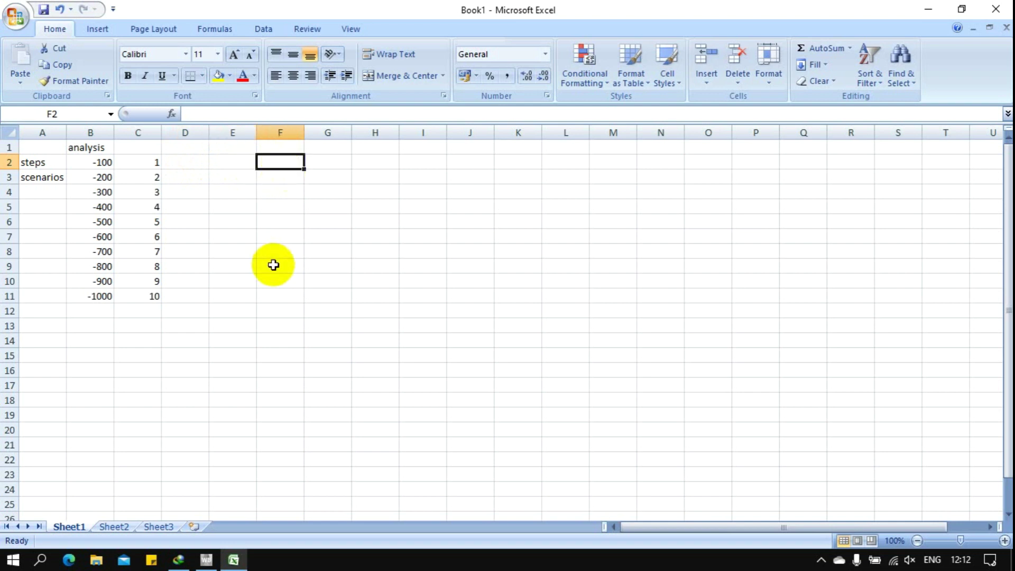
left_click(928, 11)
Launch ANSYS Mechanical from the Model cell (A4) to display the imported cube.
double_click(285, 189)
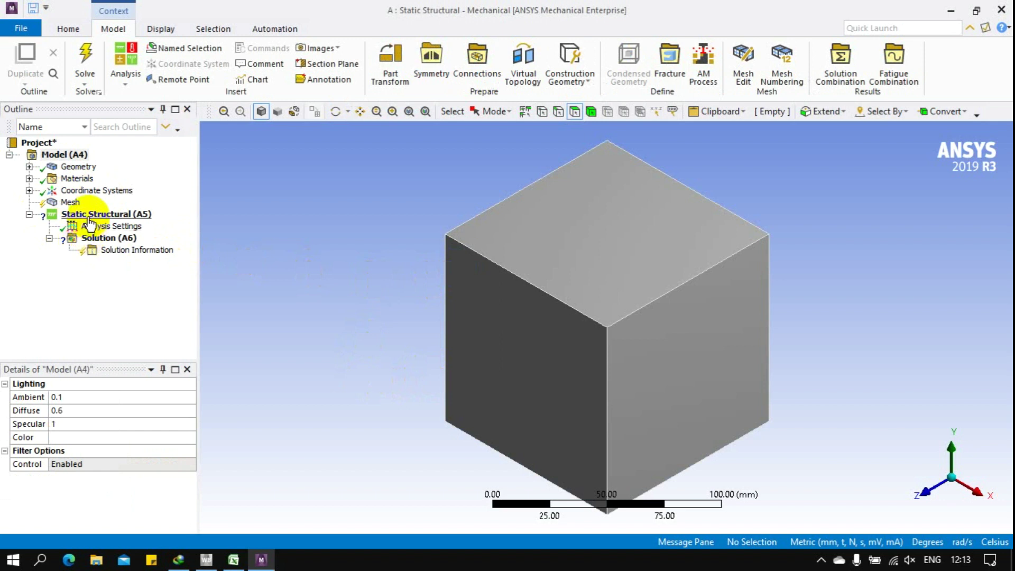
Add a Fixed Support on the cube's bottom face.
left_click(143, 214)
right_click(165, 215)
mouse_move(182, 226)
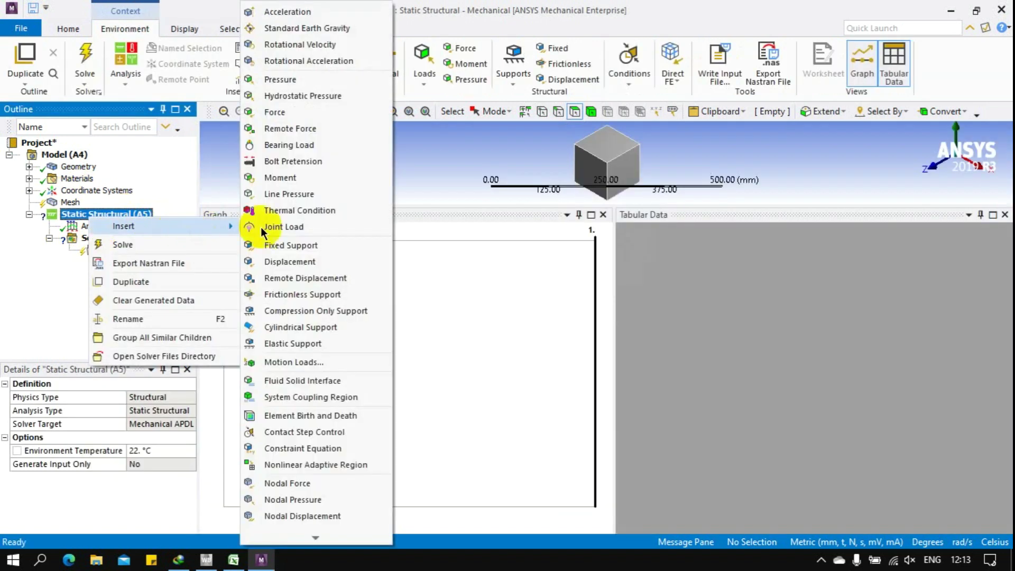
left_click(280, 245)
left_click_drag(452, 205, 489, 478)
middle_click_drag(599, 290, 523, 297)
left_click(619, 363)
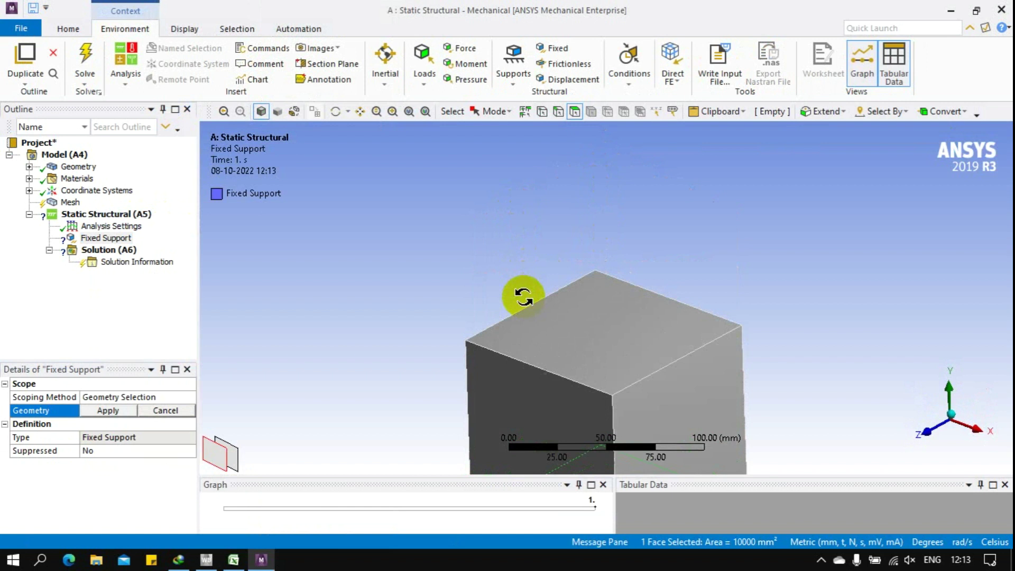
left_click(100, 411)
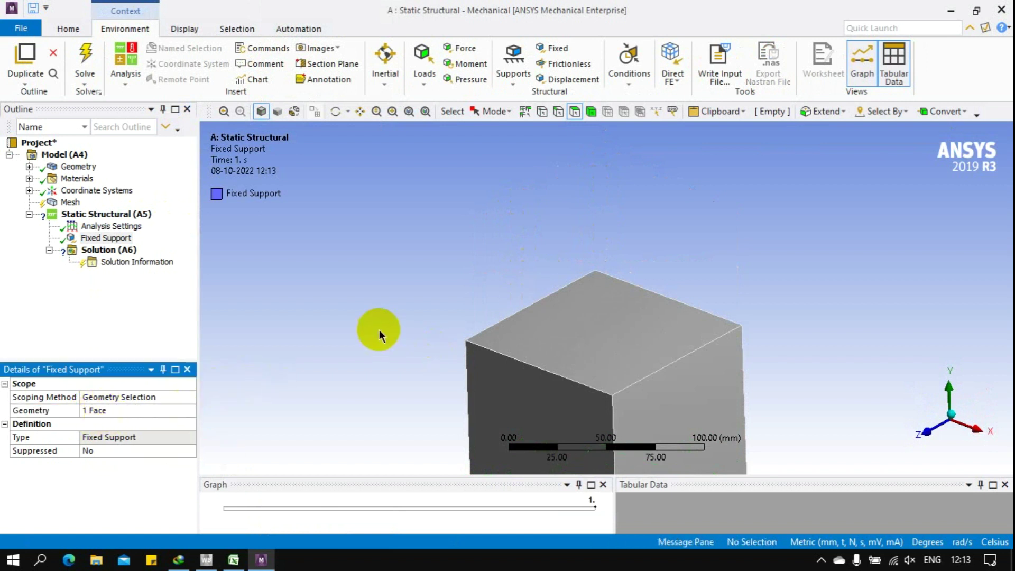
Apply a force of -25 N to the cube's top face.
scroll(379, 328, "down", 3)
left_click(96, 214)
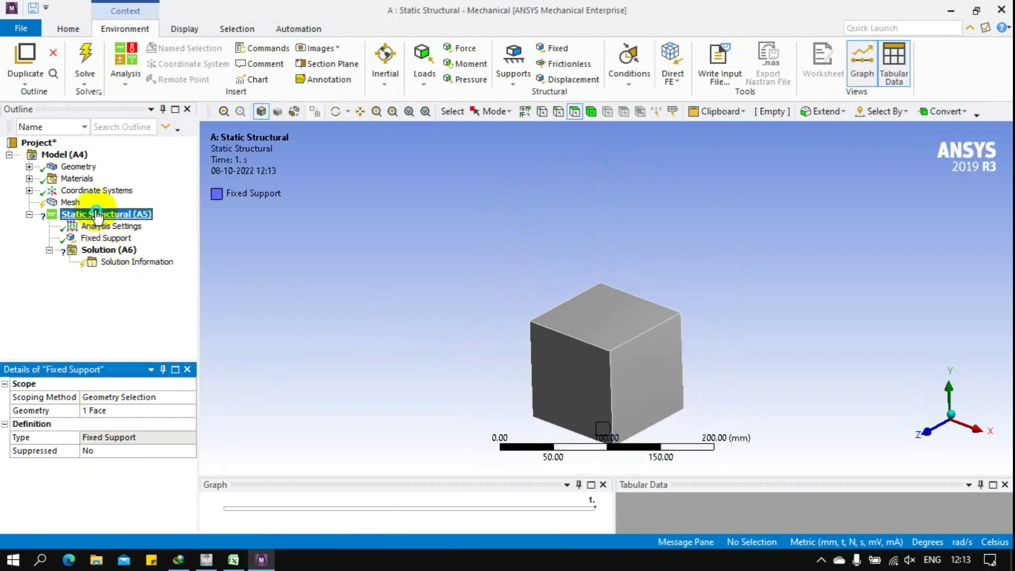
right_click(96, 214)
mouse_move(150, 219)
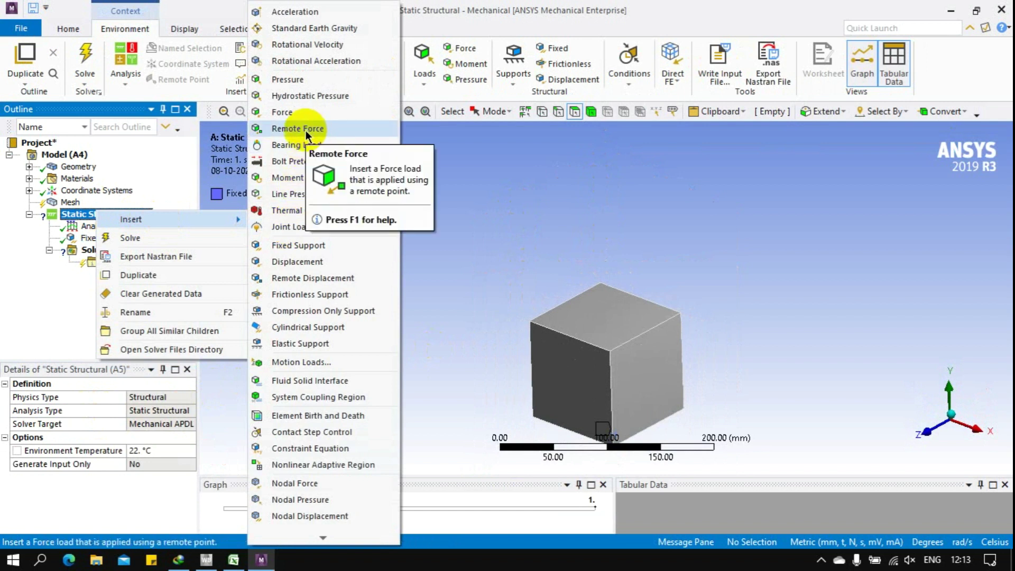
left_click(282, 112)
left_click(595, 309)
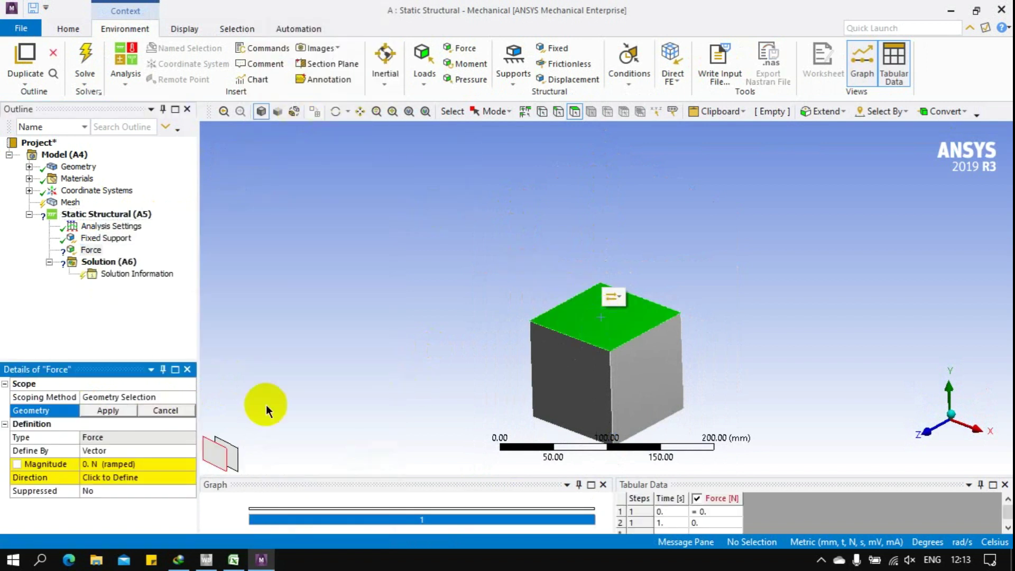
left_click(119, 411)
left_click(114, 464)
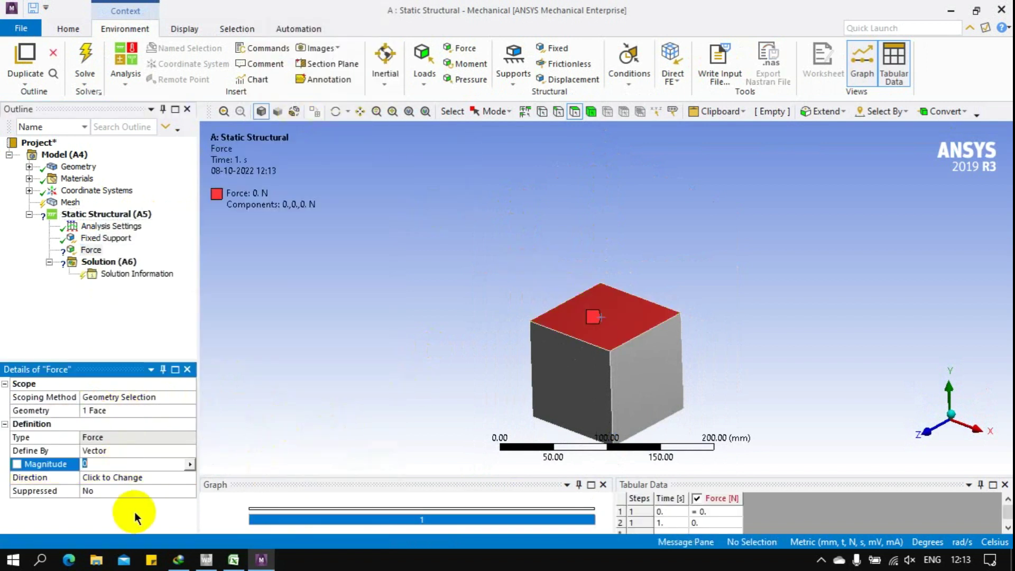
type("-25")
key("Return")
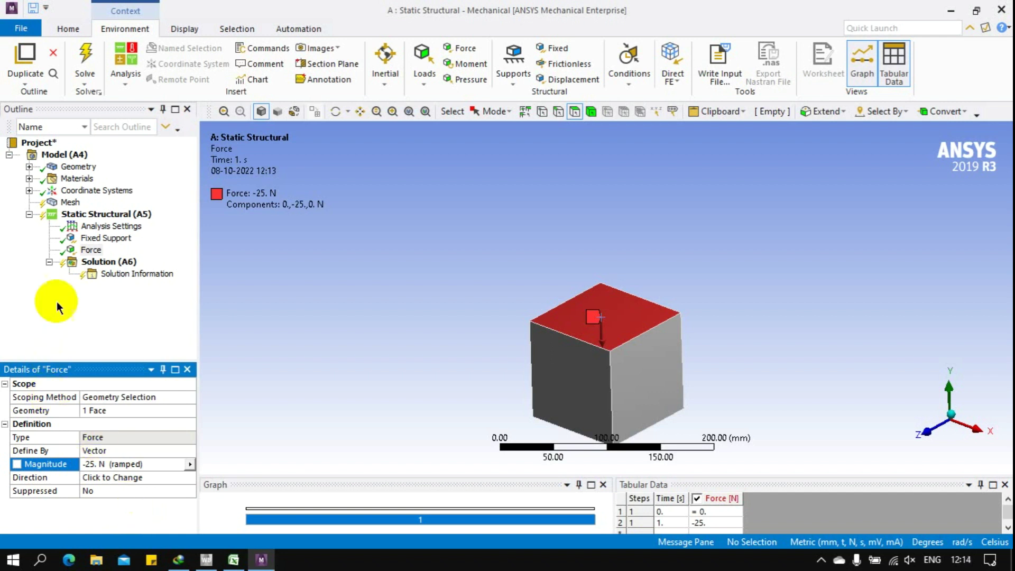
Set the Analysis Settings to 10 load steps.
left_click(103, 227)
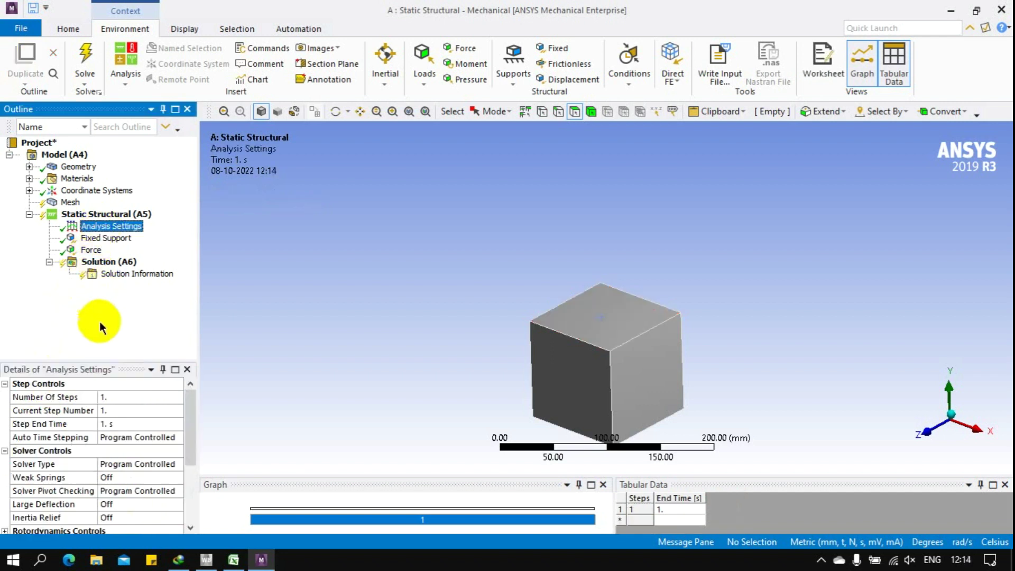
left_click(125, 398)
type("10")
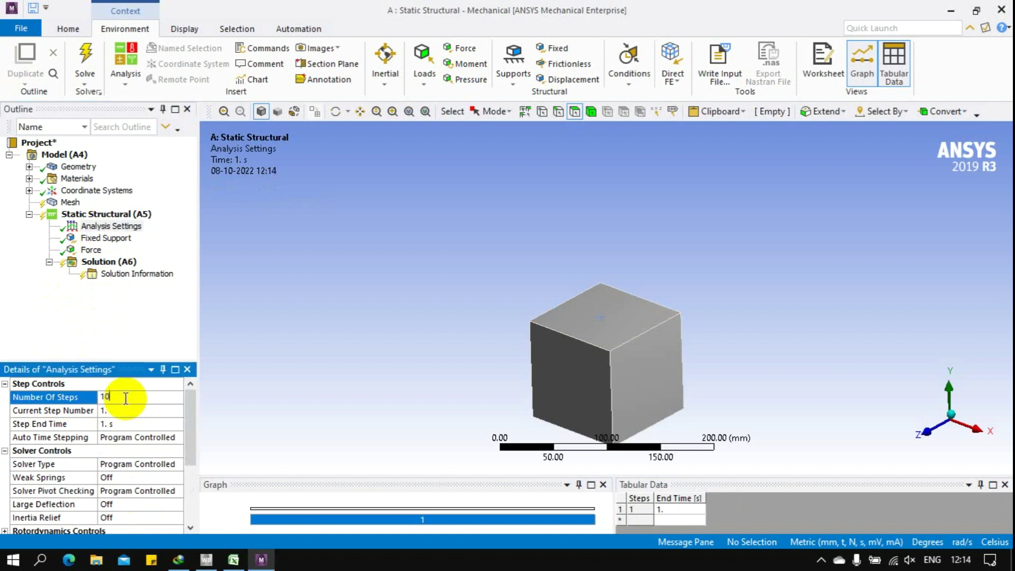
key("Return")
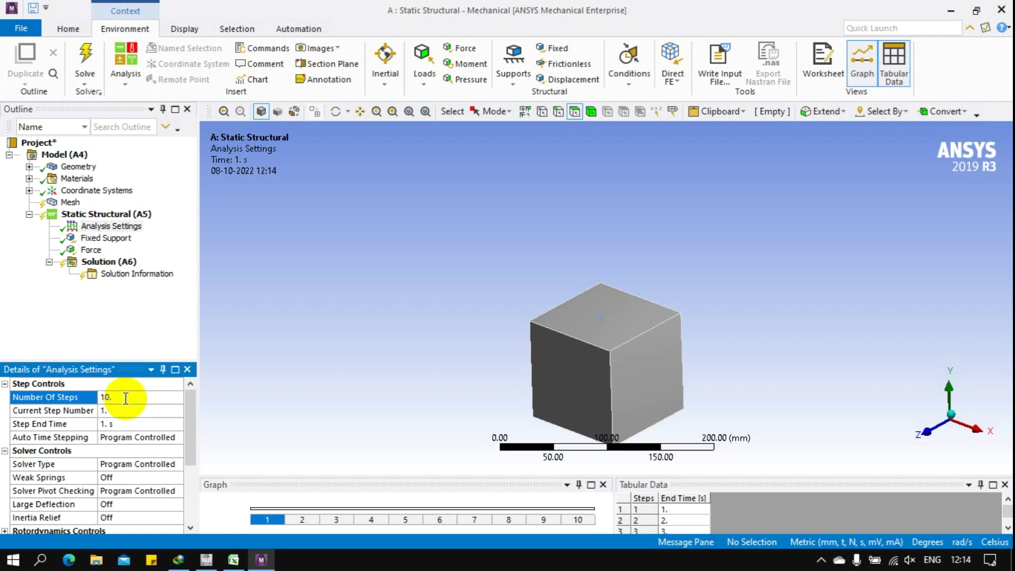
Enter tabular force values of -100 N at step 1 and -1000 N at step 10.
left_click(96, 250)
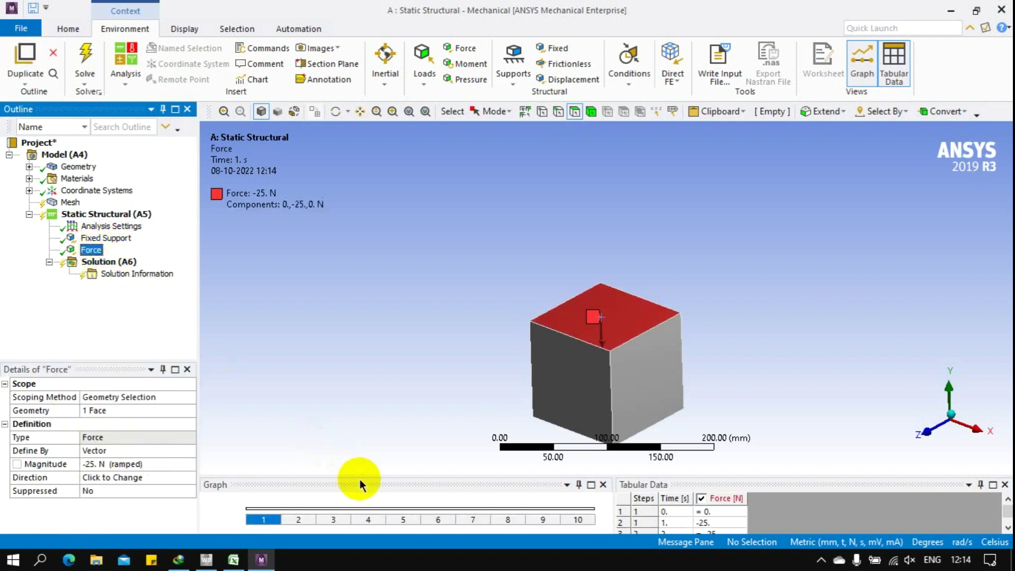
left_click_drag(359, 477, 363, 235)
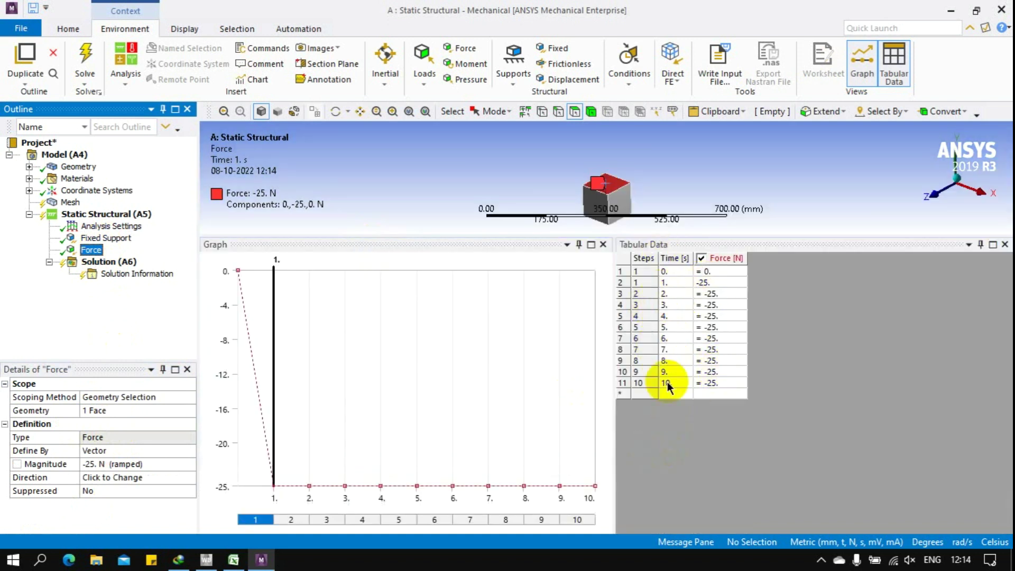
left_click(707, 286)
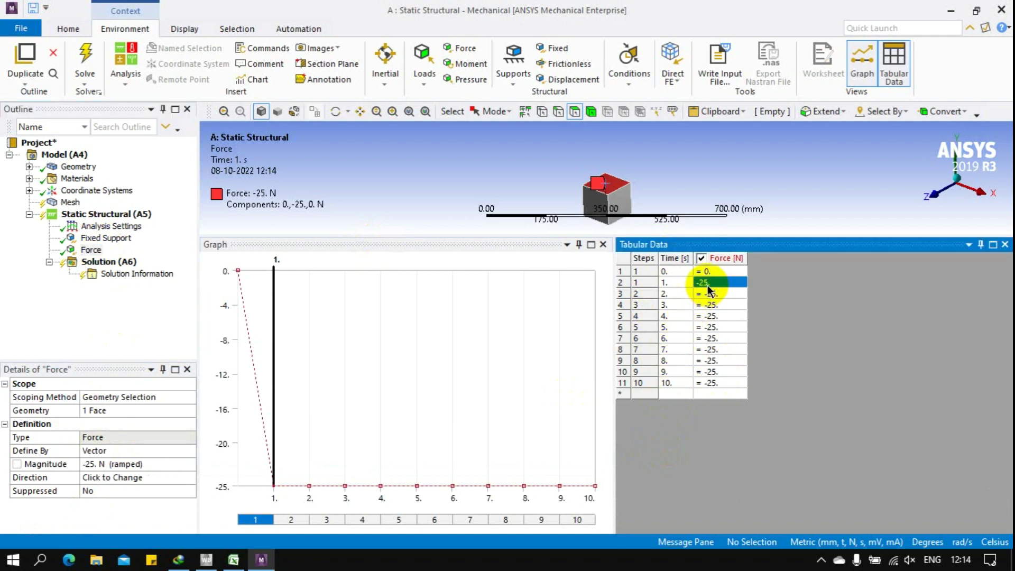
type("-100")
key("Return")
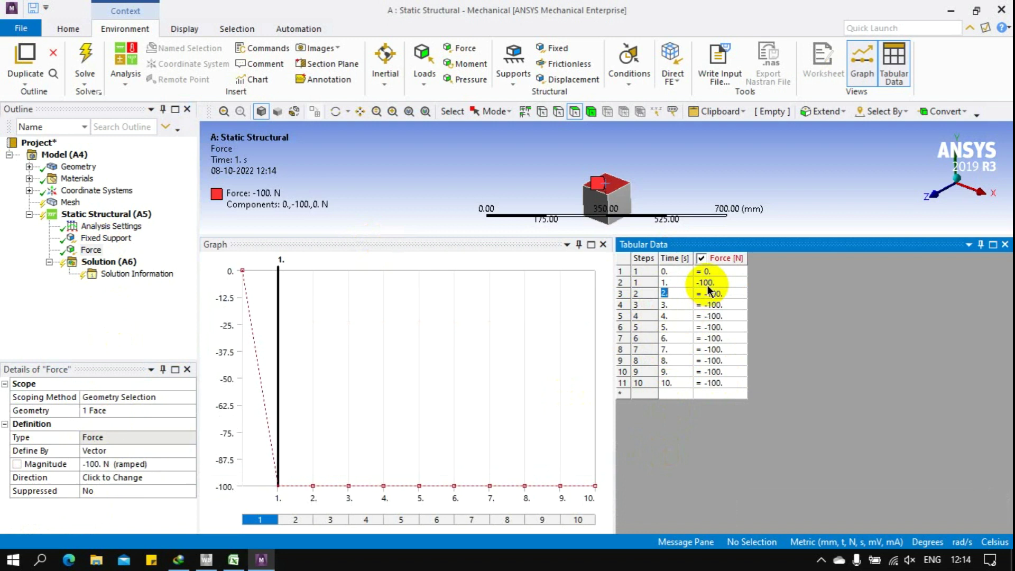
left_click(723, 386)
type("-1000")
key("Return")
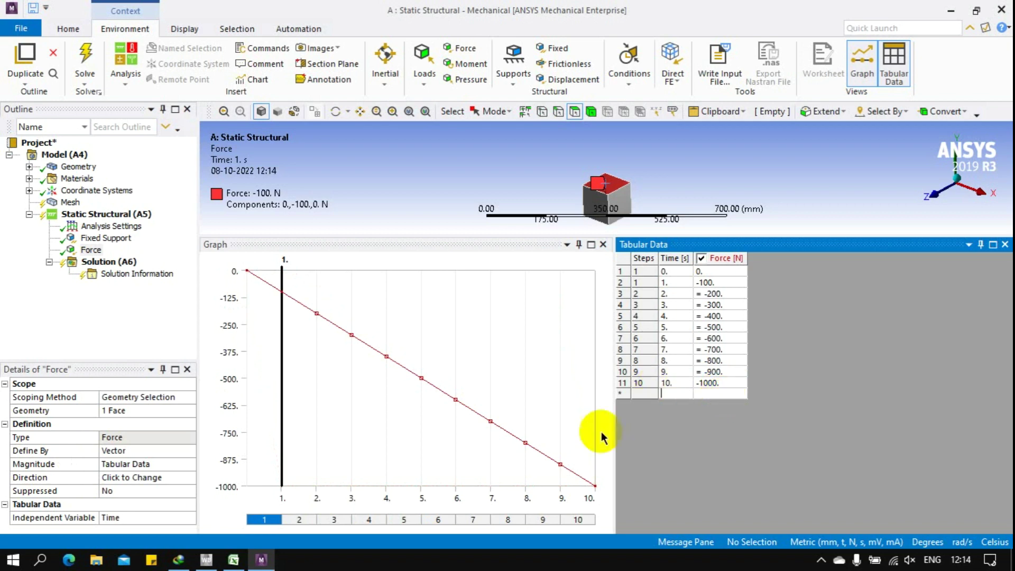
Copy loads B2:B11 from Excel and paste them into the Force table from step 1.
left_click(233, 559)
left_click_drag(99, 162, 94, 294)
right_click(94, 294)
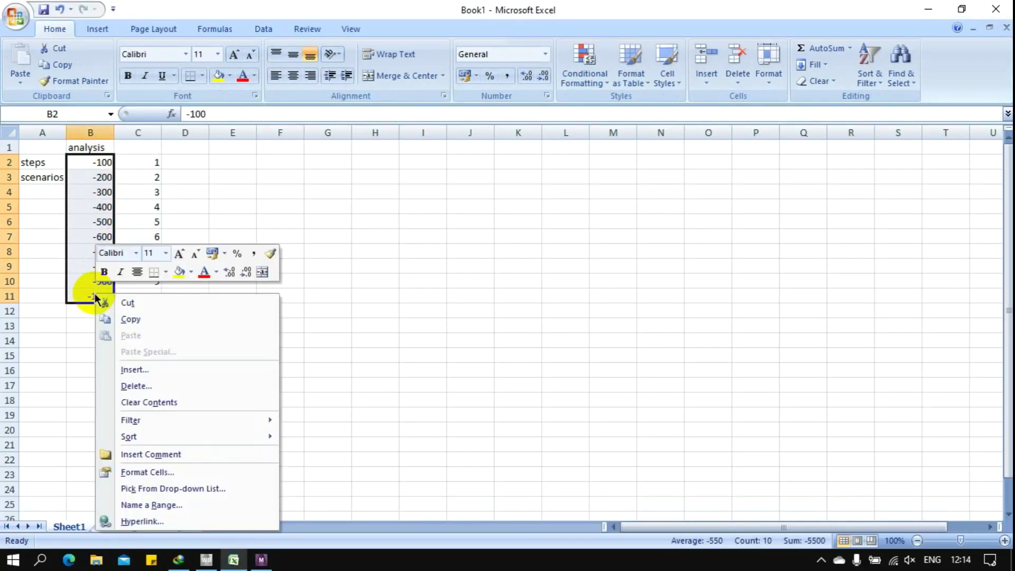
left_click(128, 319)
left_click(928, 9)
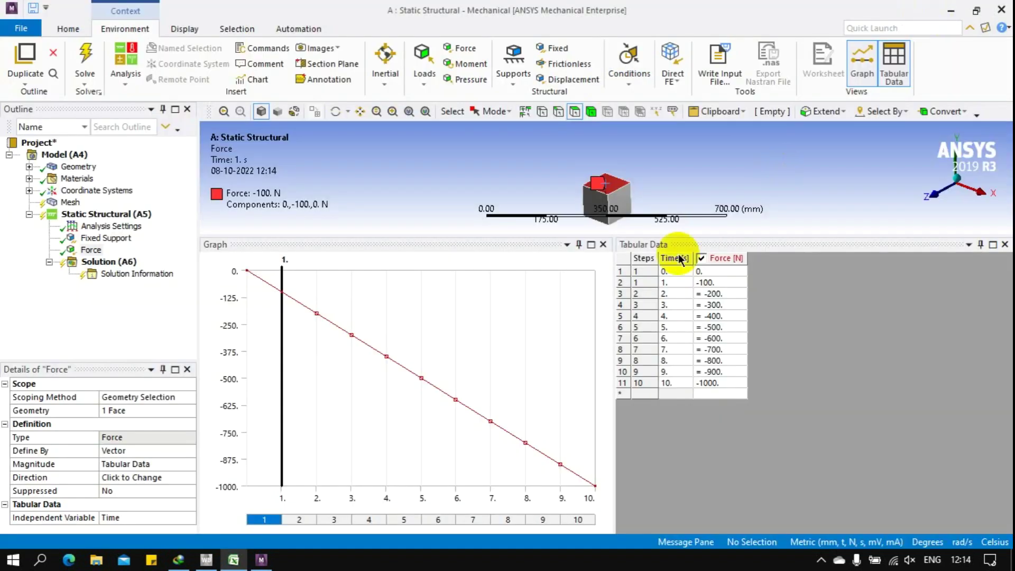
left_click(708, 282)
right_click(720, 283)
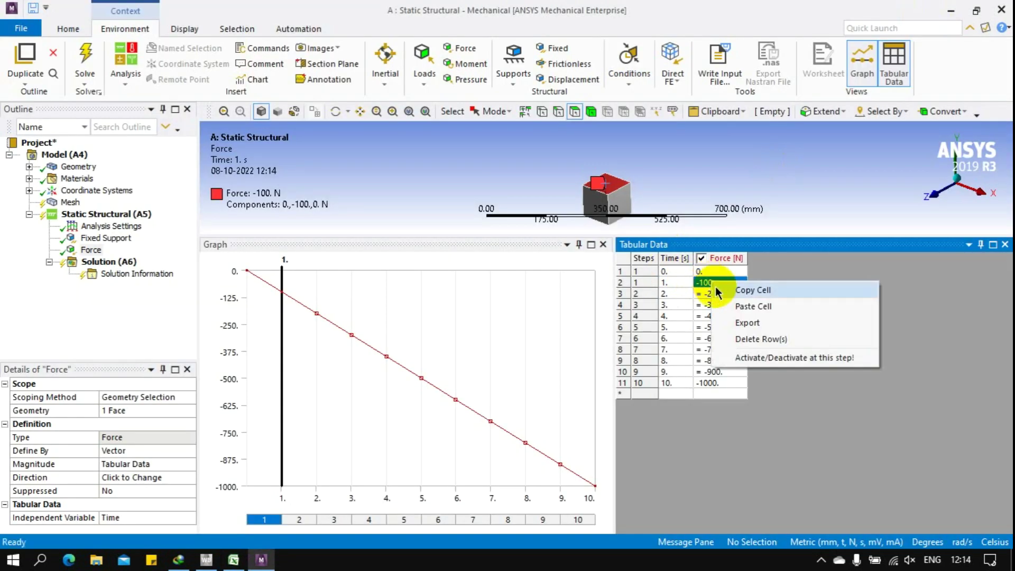
left_click(742, 307)
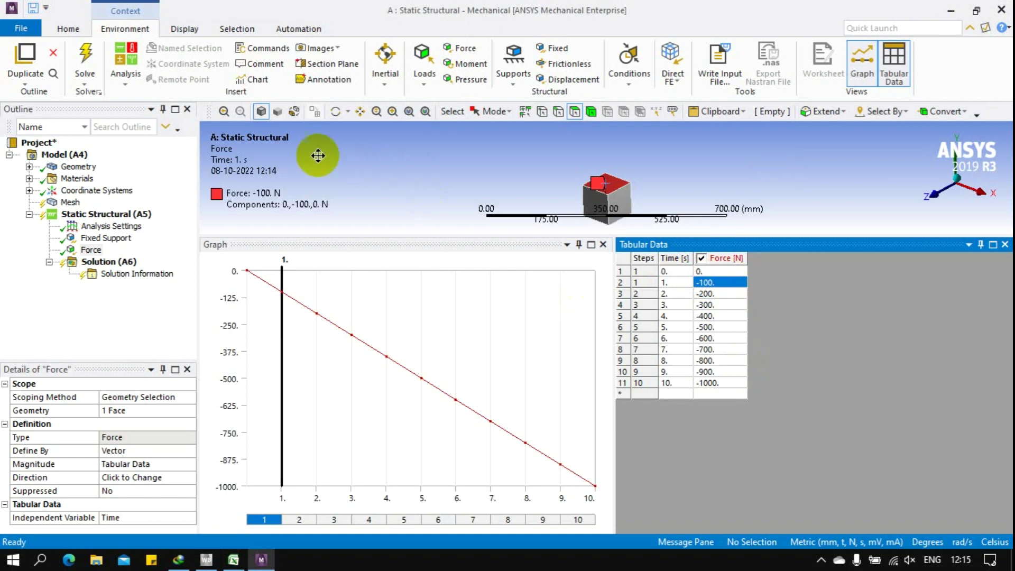
Solve all ten load steps, enlarging the 3-D viewport while the solution runs.
left_click(87, 57)
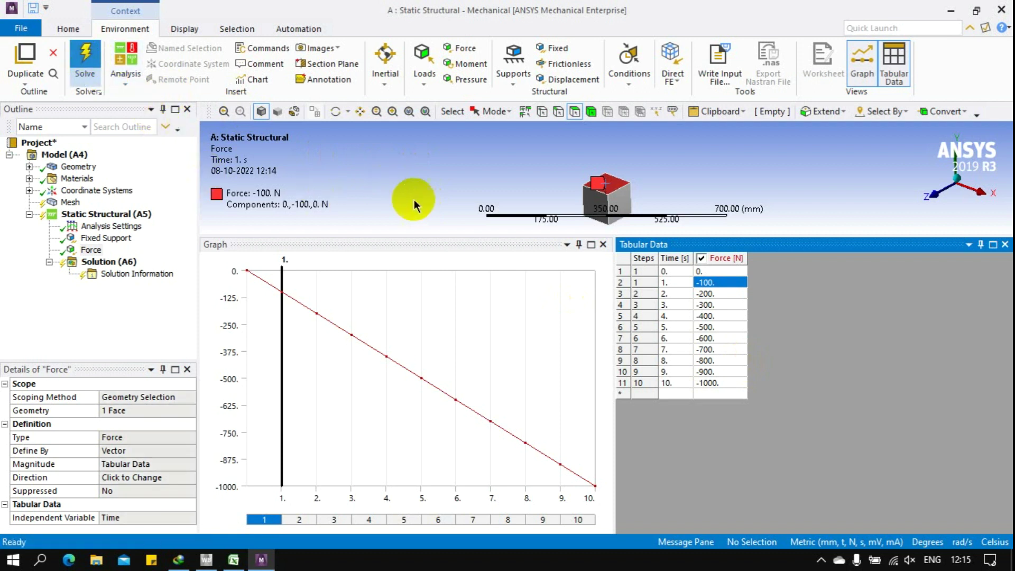
left_click_drag(302, 239, 316, 416)
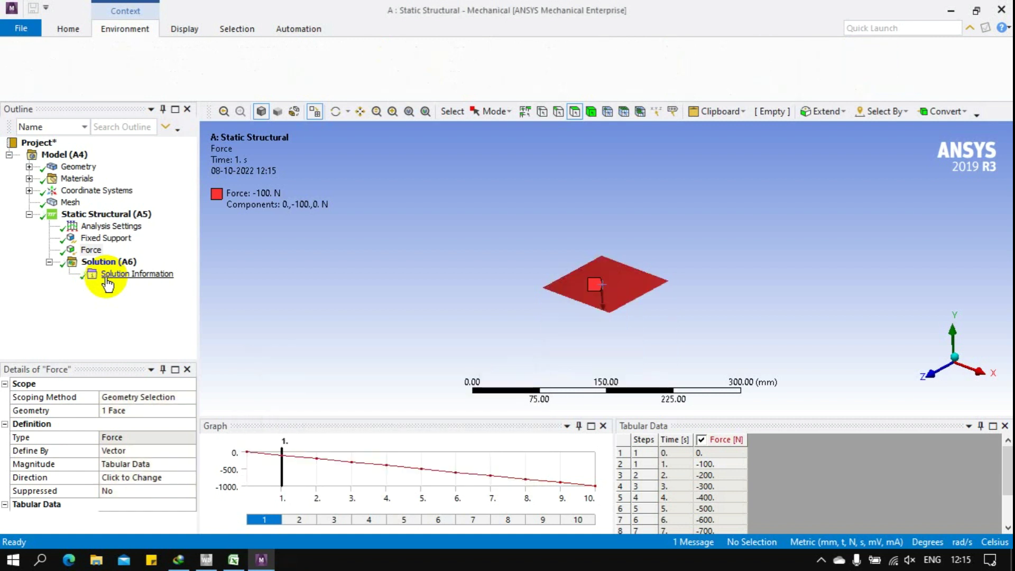
Insert and evaluate a Total Deformation result, enlarging its min/max/average graph and table.
right_click(100, 265)
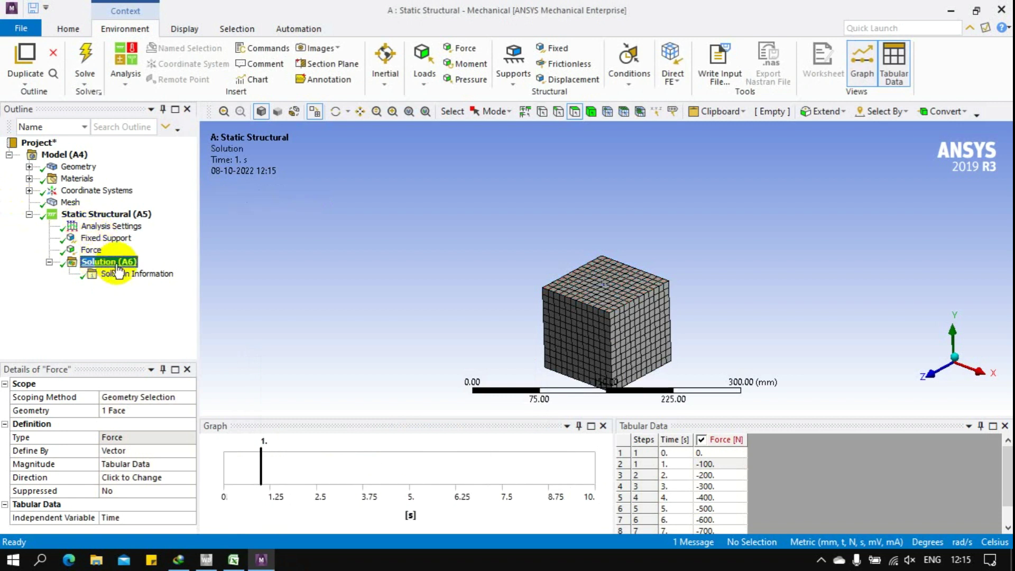
mouse_move(172, 271)
mouse_move(286, 273)
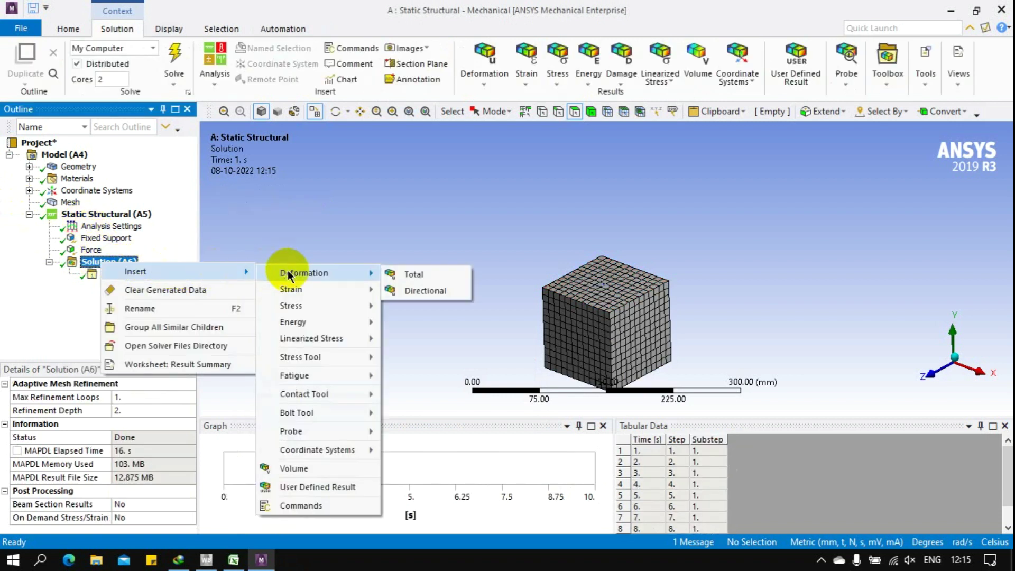
left_click(414, 273)
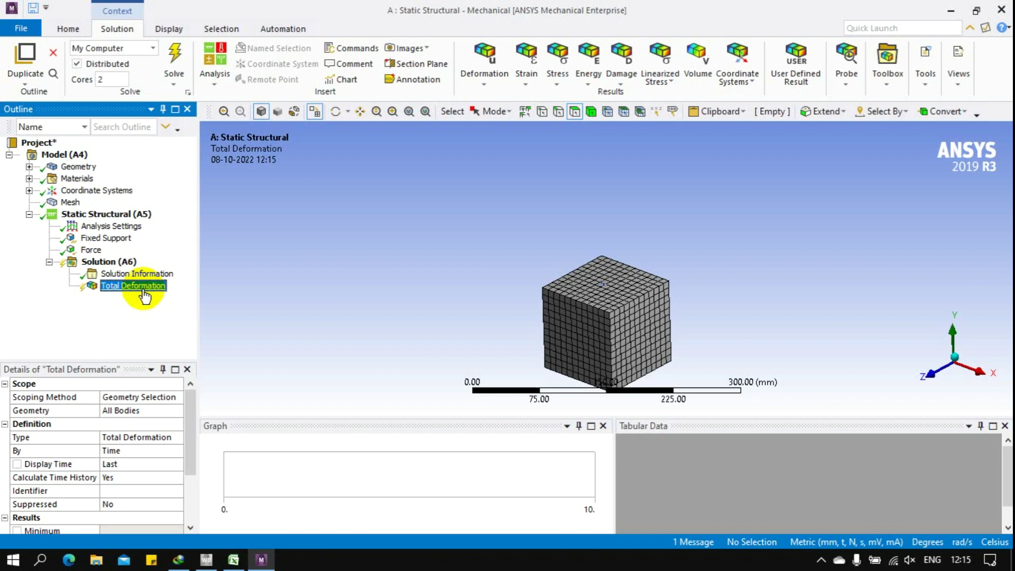
right_click(143, 291)
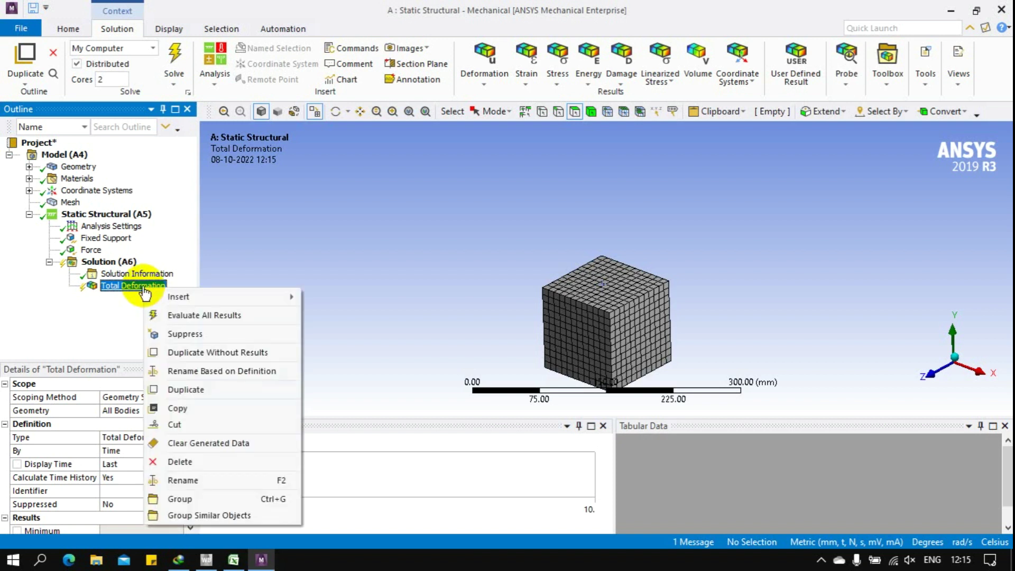
left_click(205, 310)
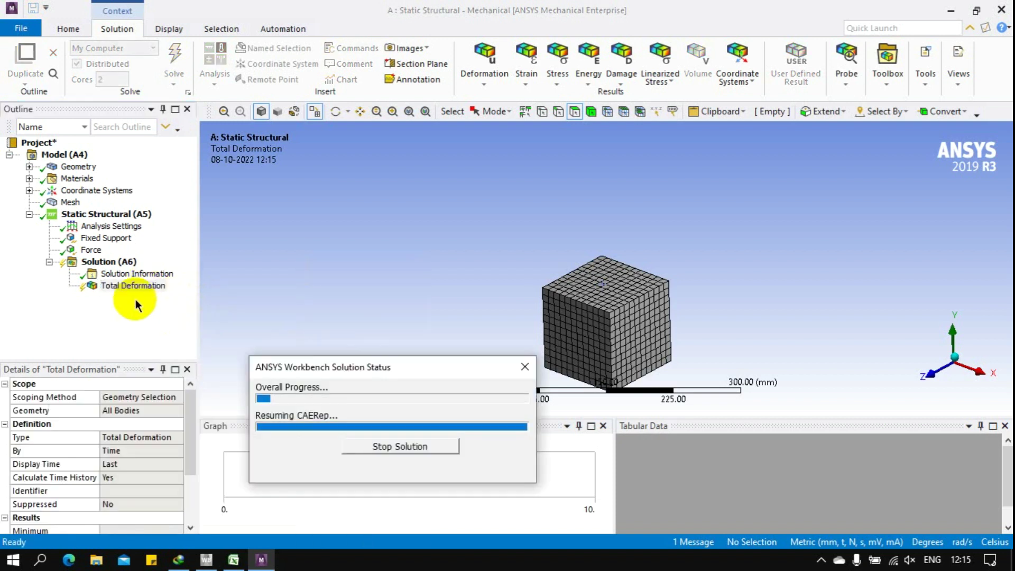
left_click(114, 286)
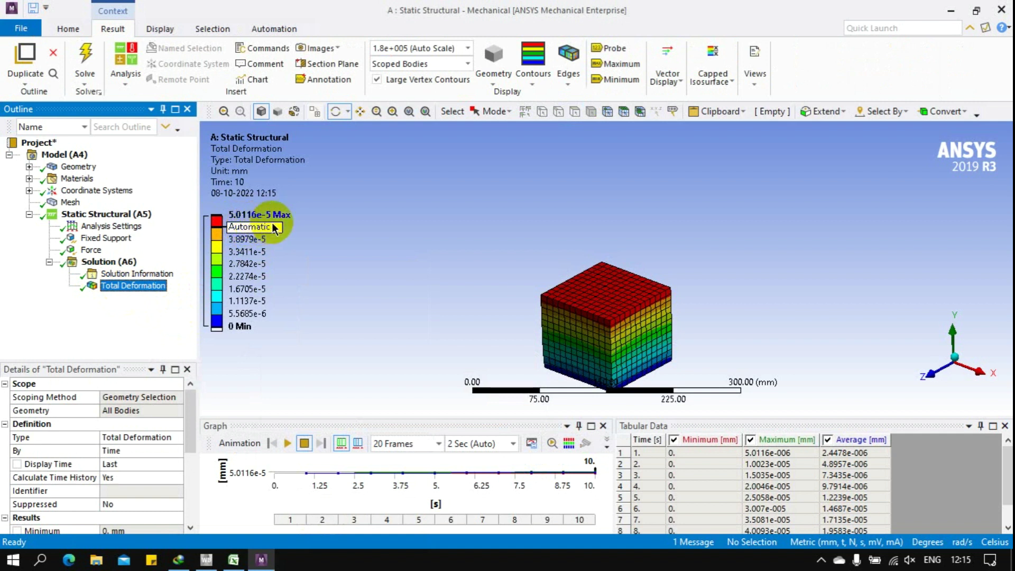
left_click_drag(423, 415, 363, 193)
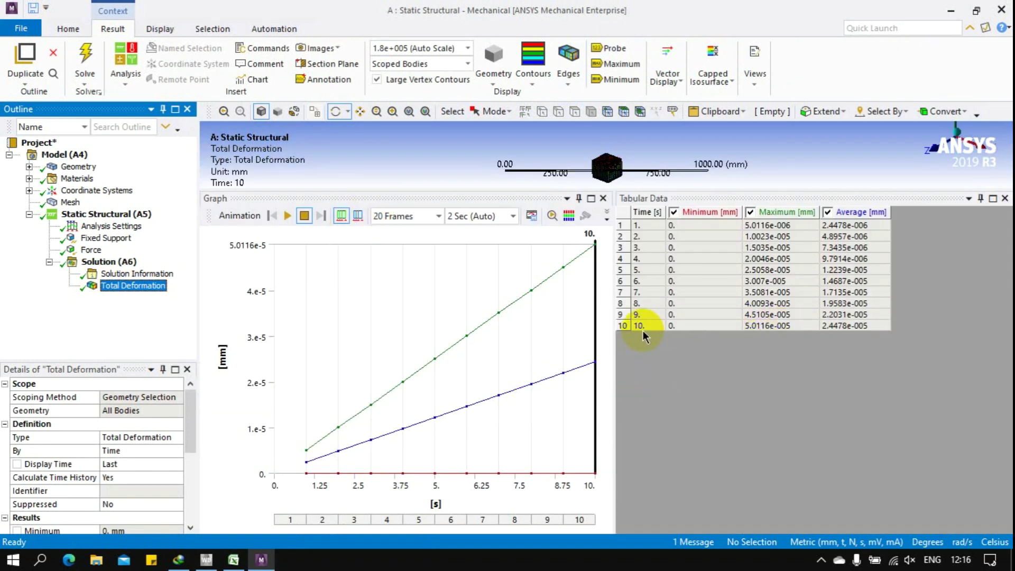
left_click(229, 564)
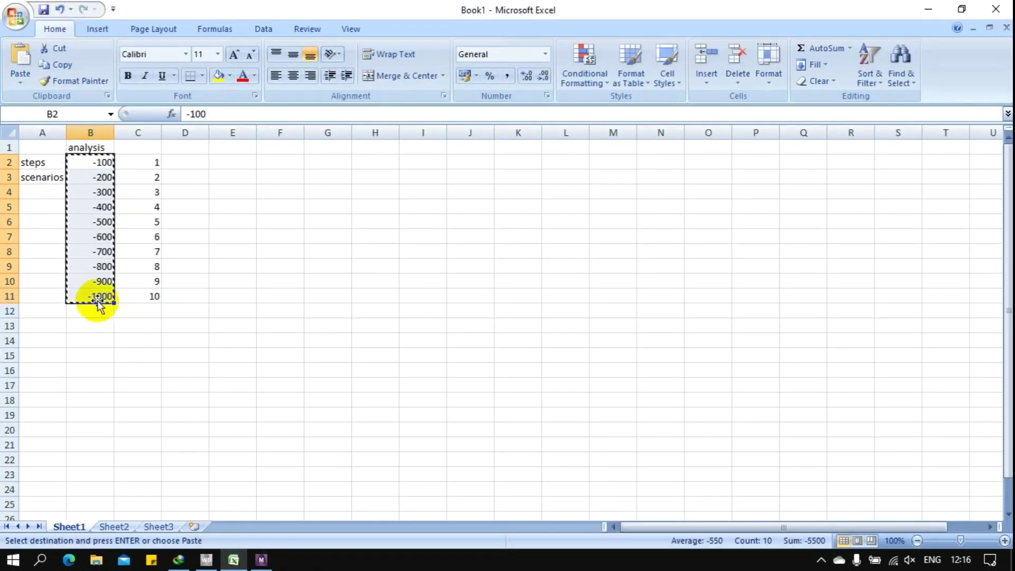
left_click_drag(143, 284, 185, 163)
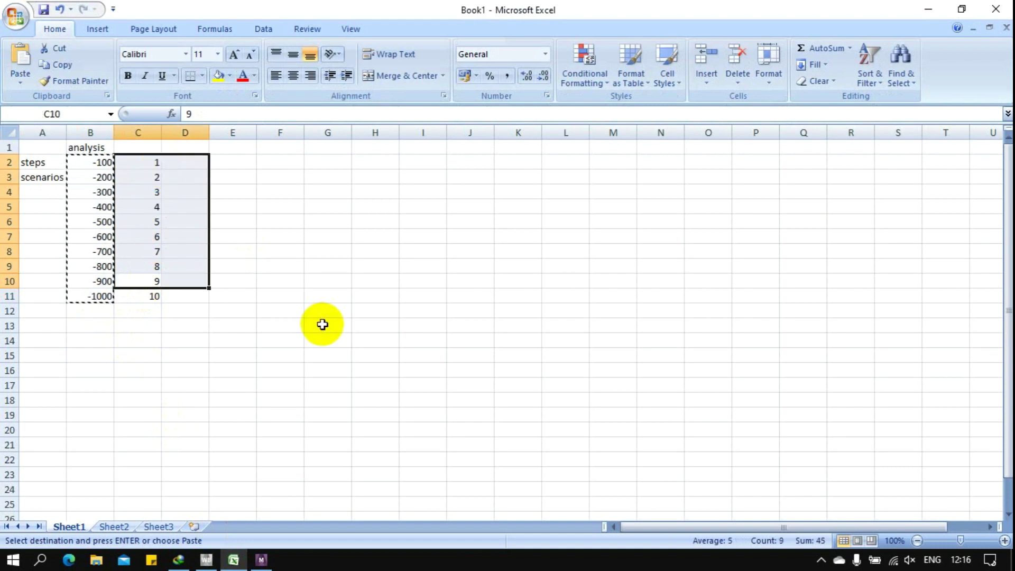
left_click(928, 9)
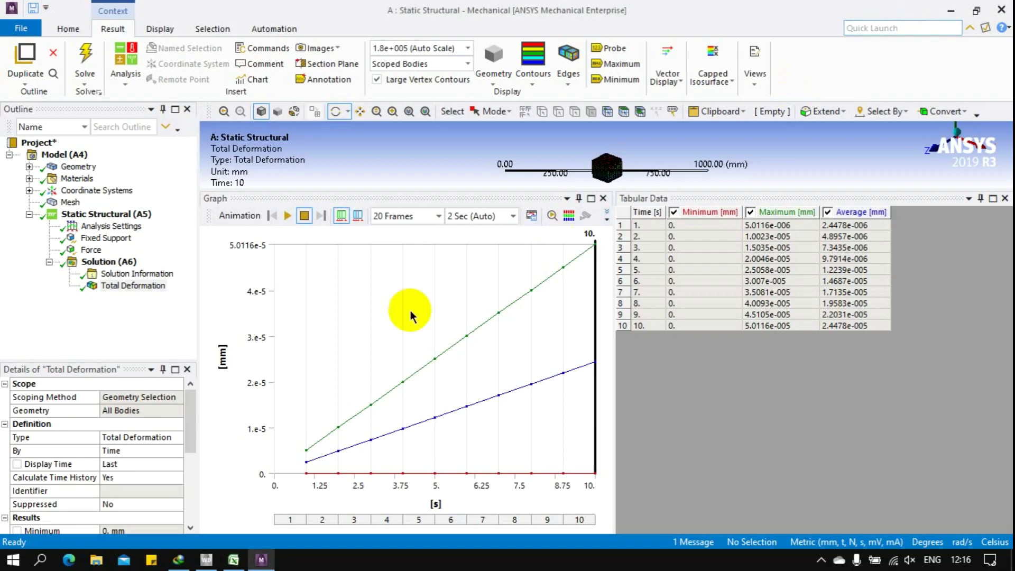
Generate a Total Deformation group with one result per each of the 10 result sets.
left_click_drag(437, 189, 442, 426)
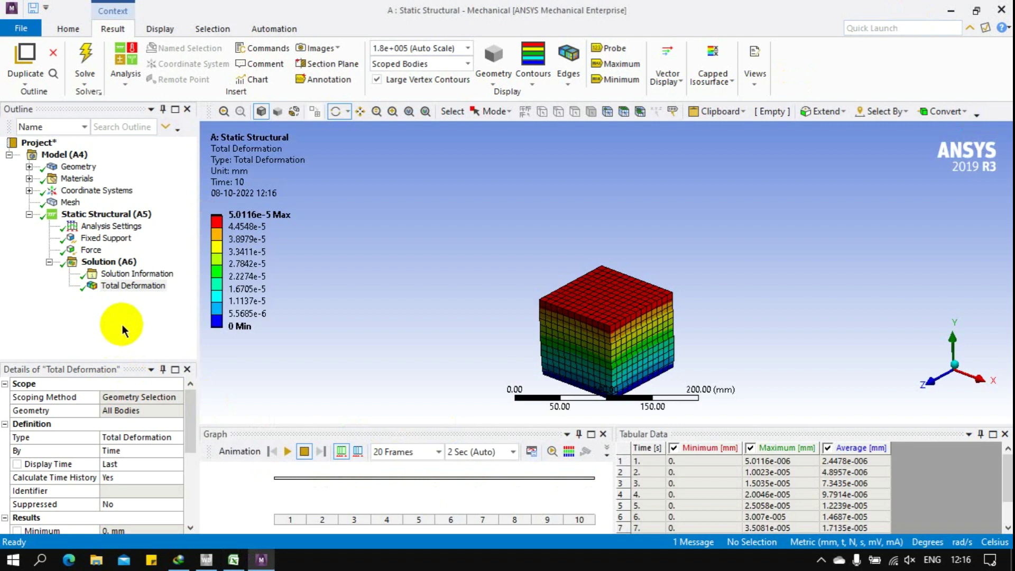
right_click(125, 285)
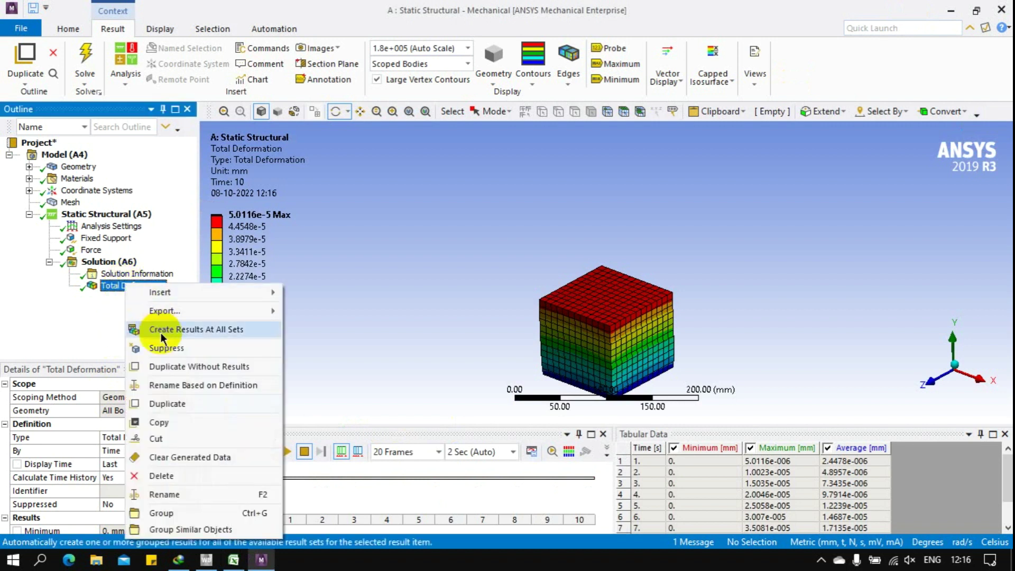
left_click(238, 330)
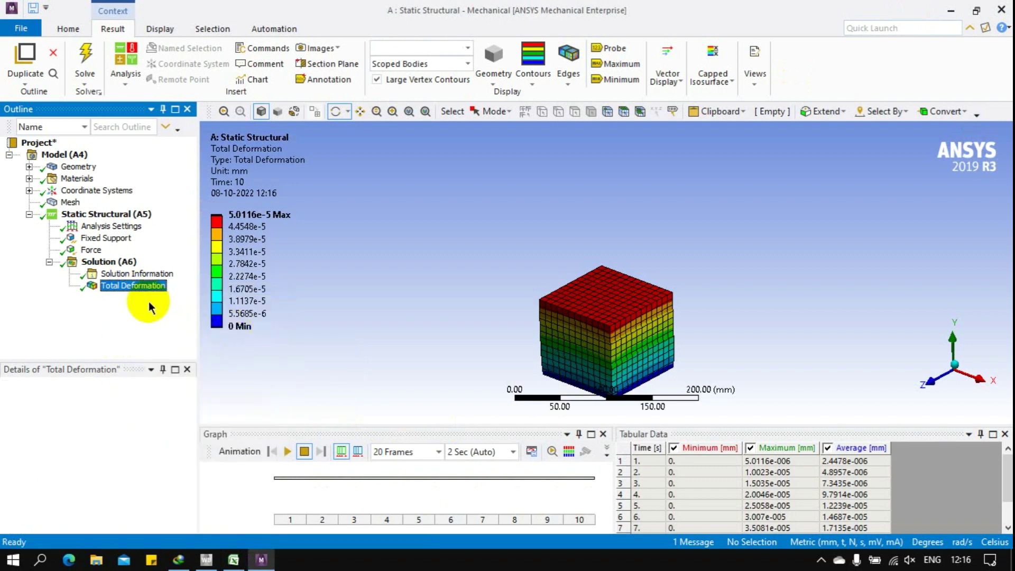
right_click(128, 299)
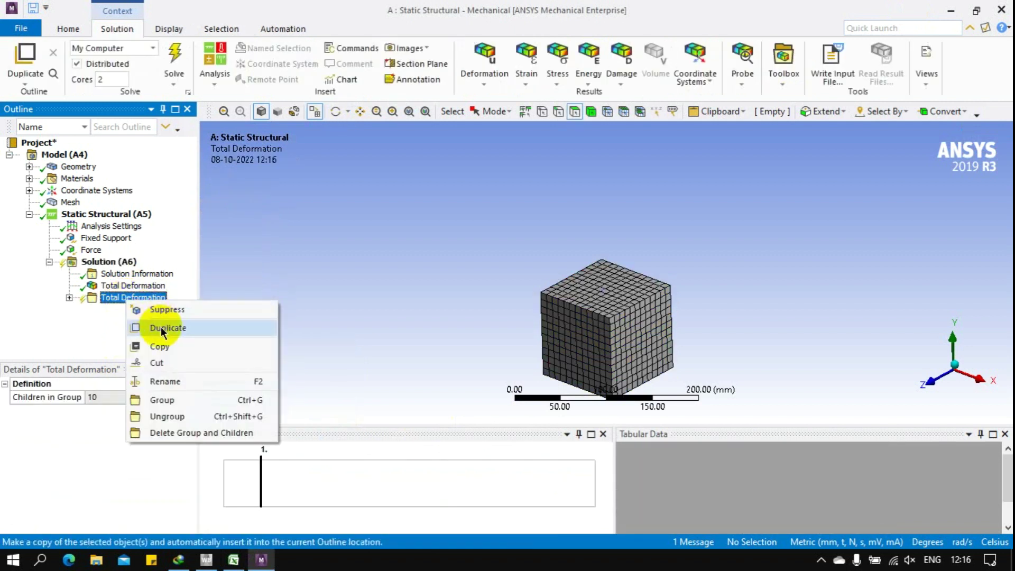
Solve the grouped results and browse them from Total Deformation 2 to 11.
left_click(61, 335)
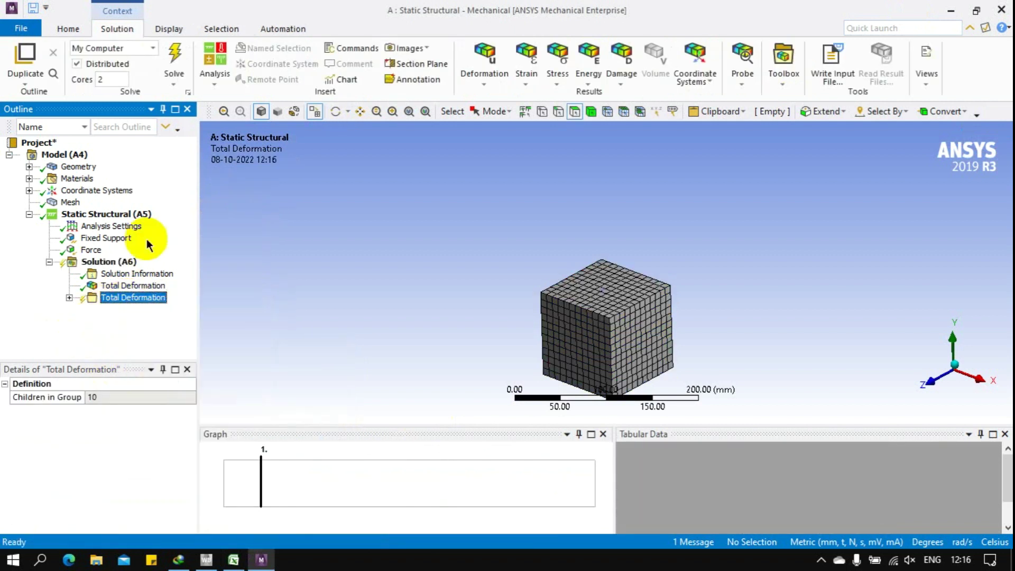
left_click(176, 58)
left_click(69, 297)
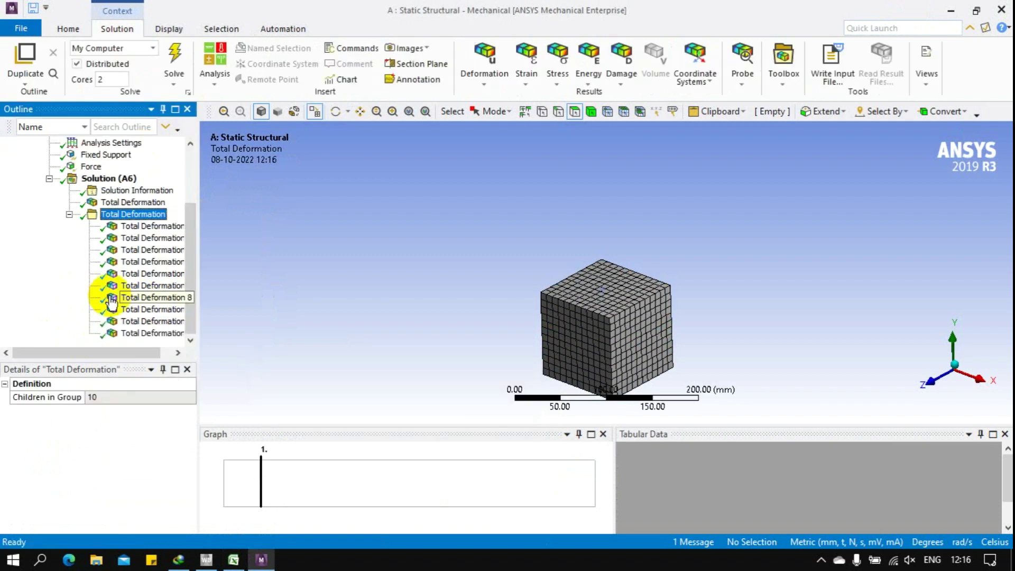
left_click(140, 228)
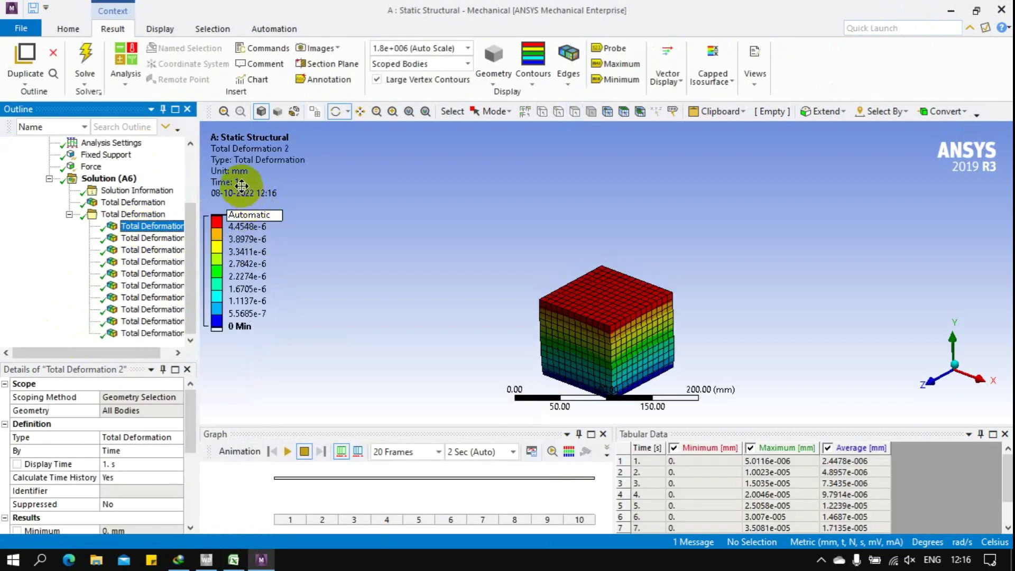
left_click(145, 239)
left_click(145, 251)
left_click(145, 262)
left_click(145, 274)
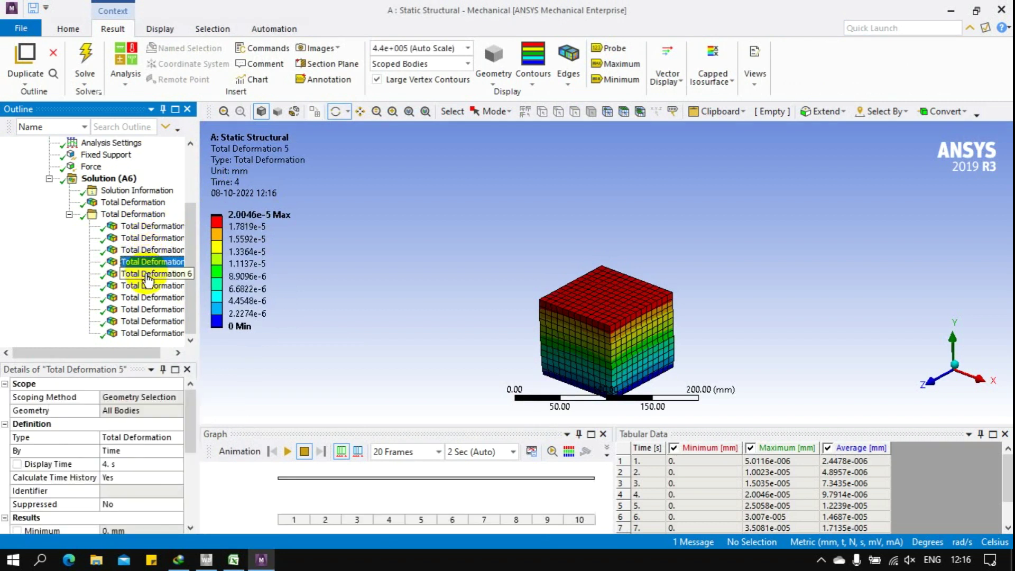
left_click(150, 333)
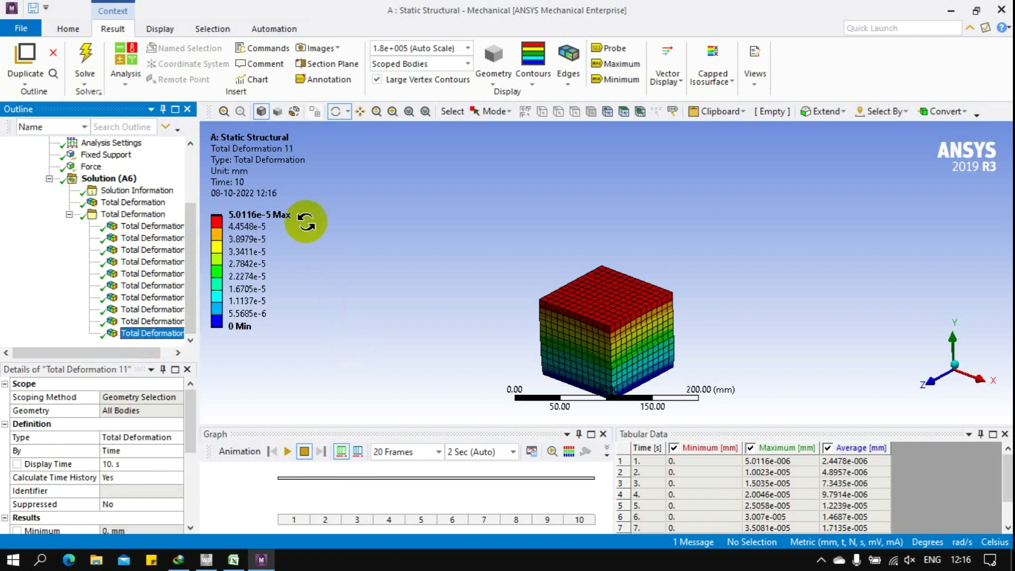
Revisit the deformation contours for times 1 to 4.
left_click(142, 226)
left_click(147, 239)
left_click(149, 249)
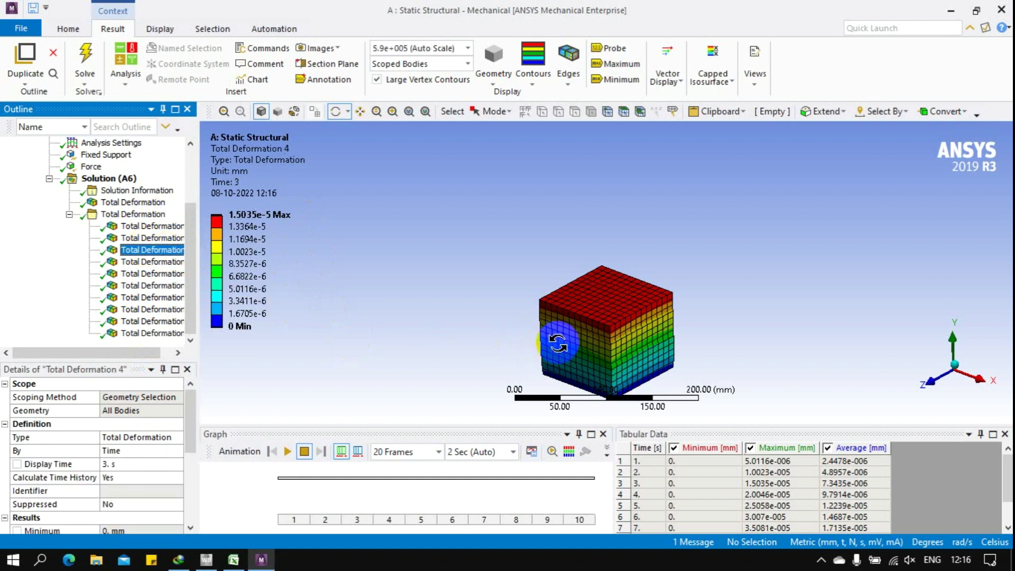
left_click(159, 262)
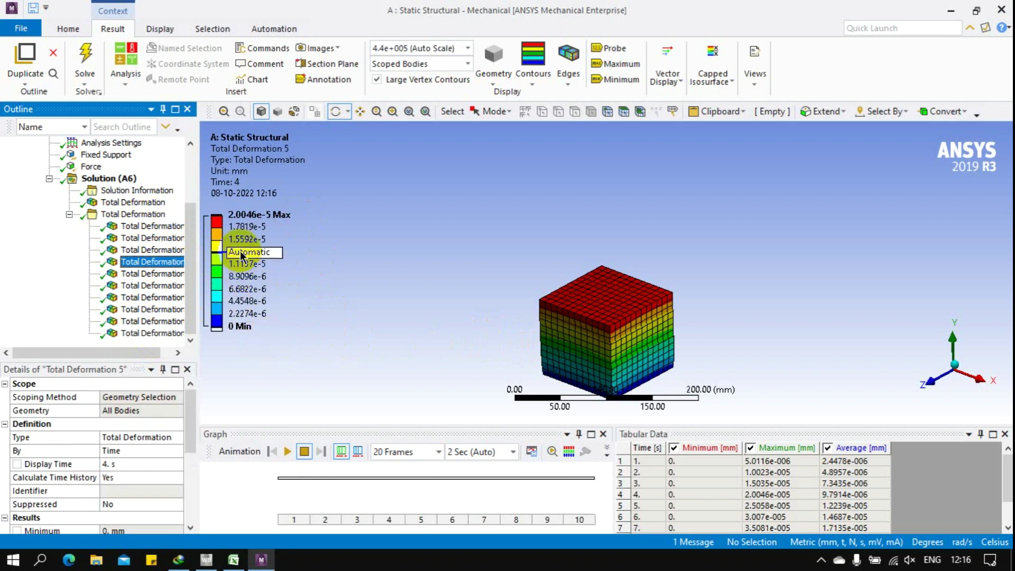
Step through every result in order, ending at Total Deformation 11 at time 10.
mouse_move(259, 328)
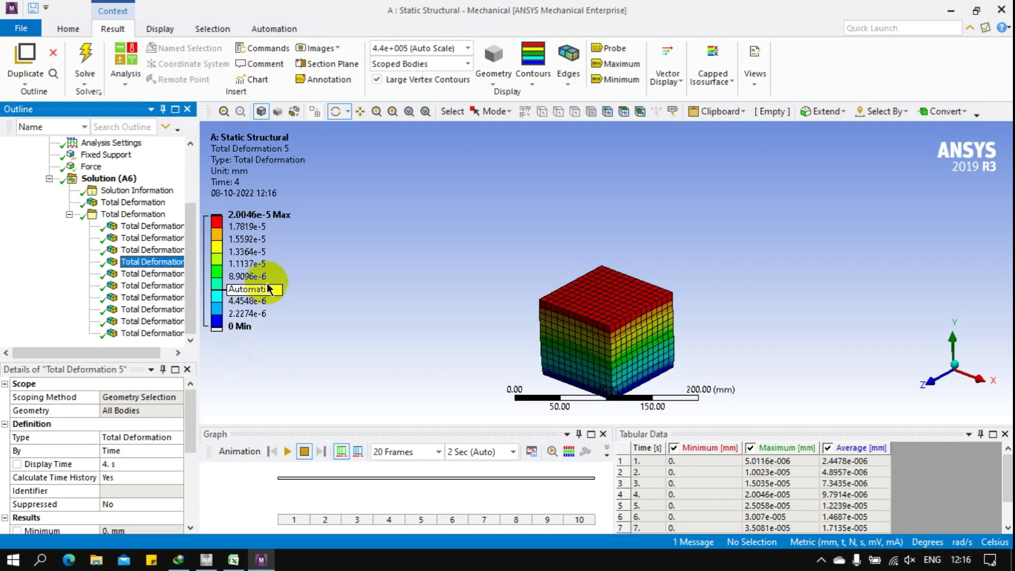
mouse_move(274, 278)
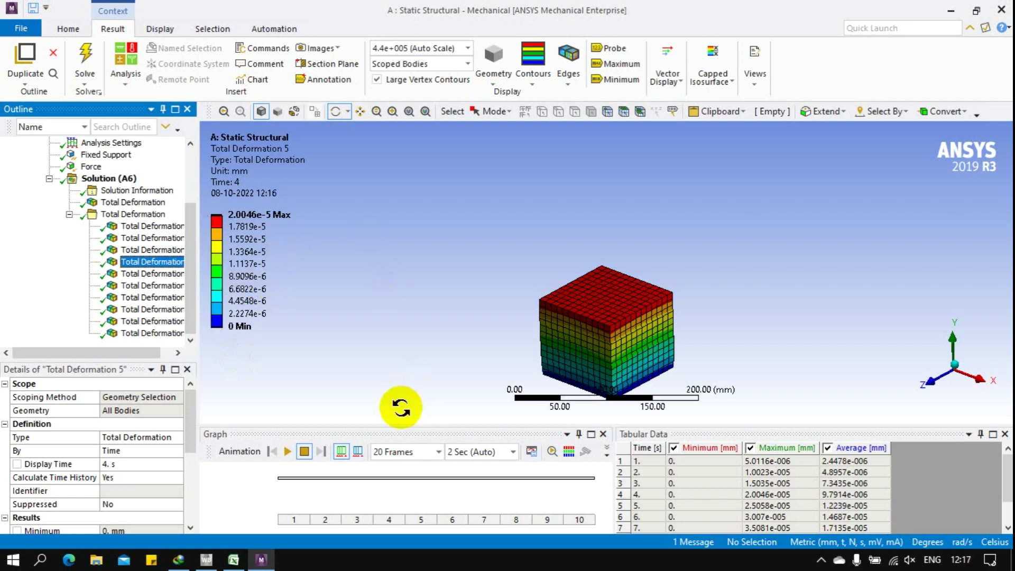
mouse_move(238, 228)
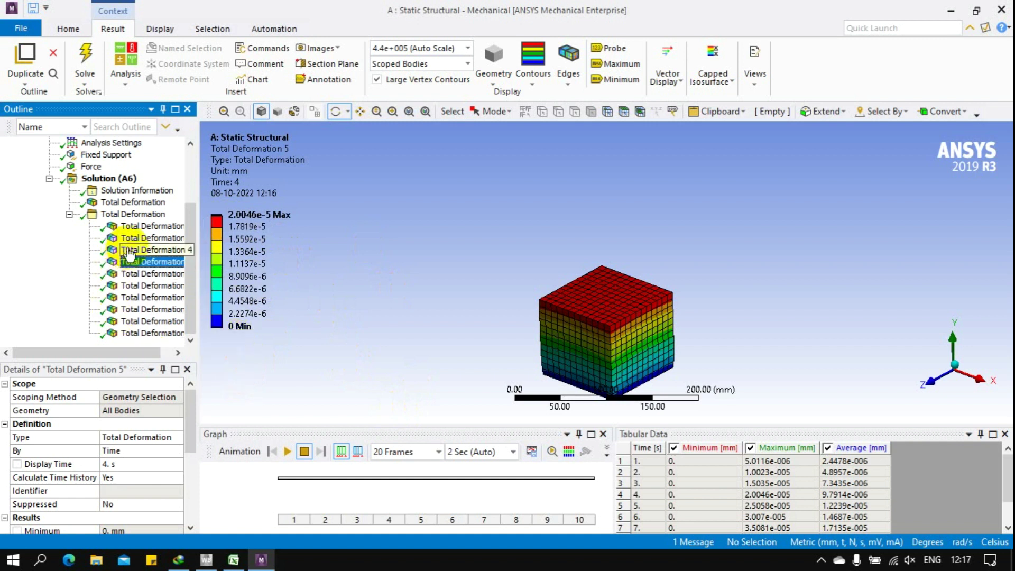
left_click(136, 226)
left_click(140, 238)
left_click(141, 249)
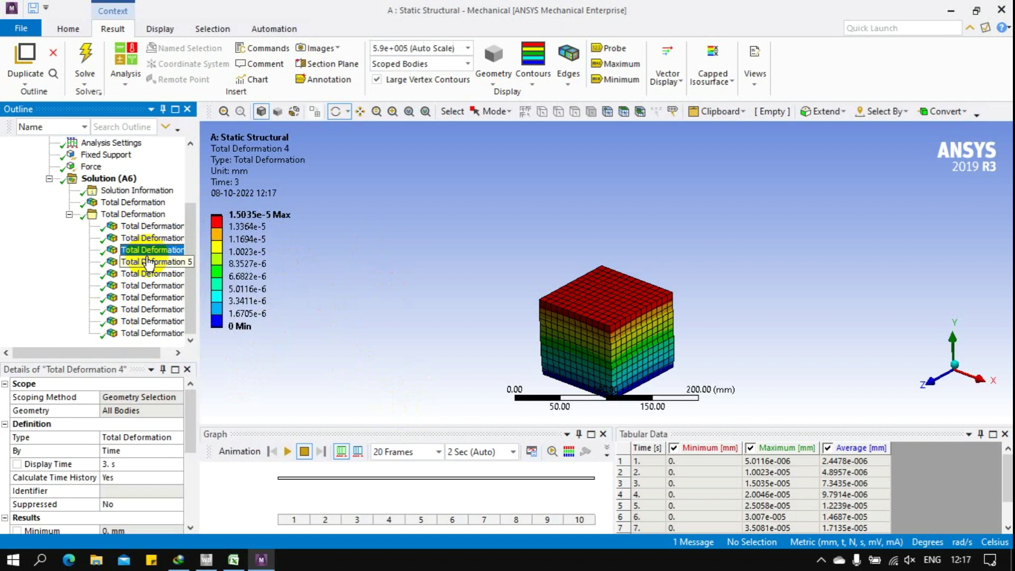
left_click(145, 262)
left_click(151, 273)
left_click(151, 285)
left_click(150, 297)
left_click(150, 309)
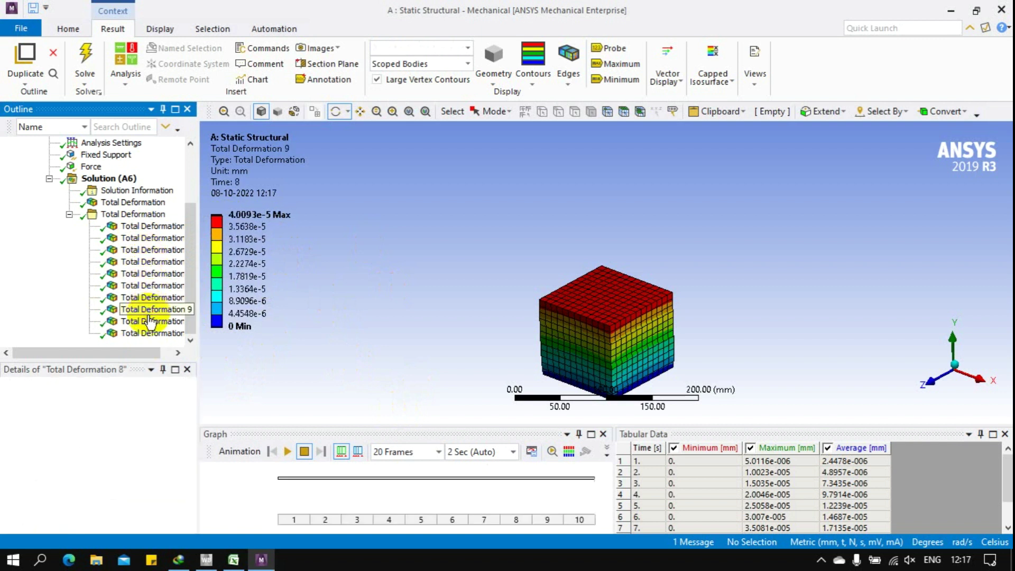
left_click(151, 321)
left_click(149, 334)
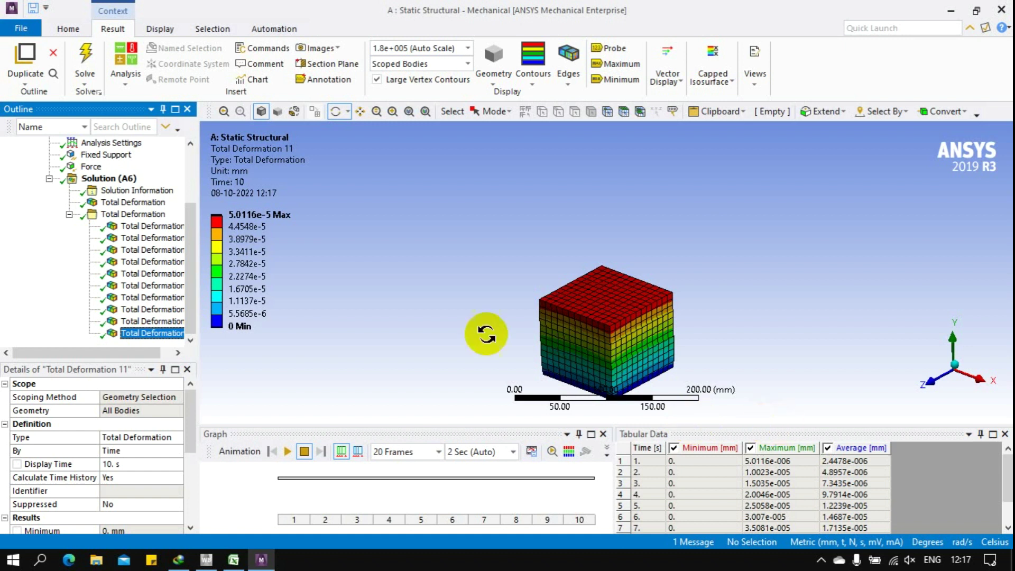
Collapse the deformation results group and select the cube's left vertical edge in edge mode.
left_click(68, 214)
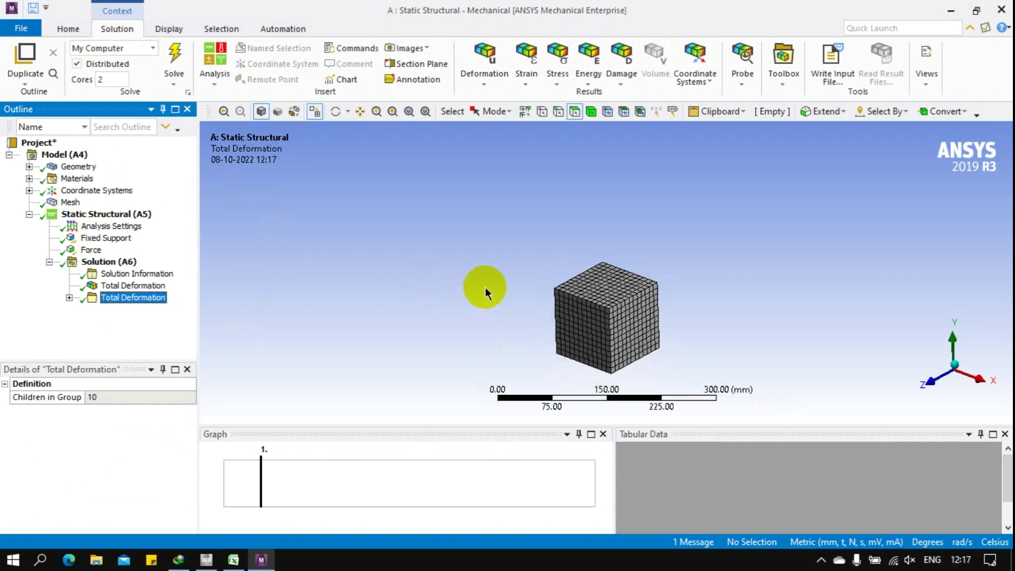
left_click(558, 112)
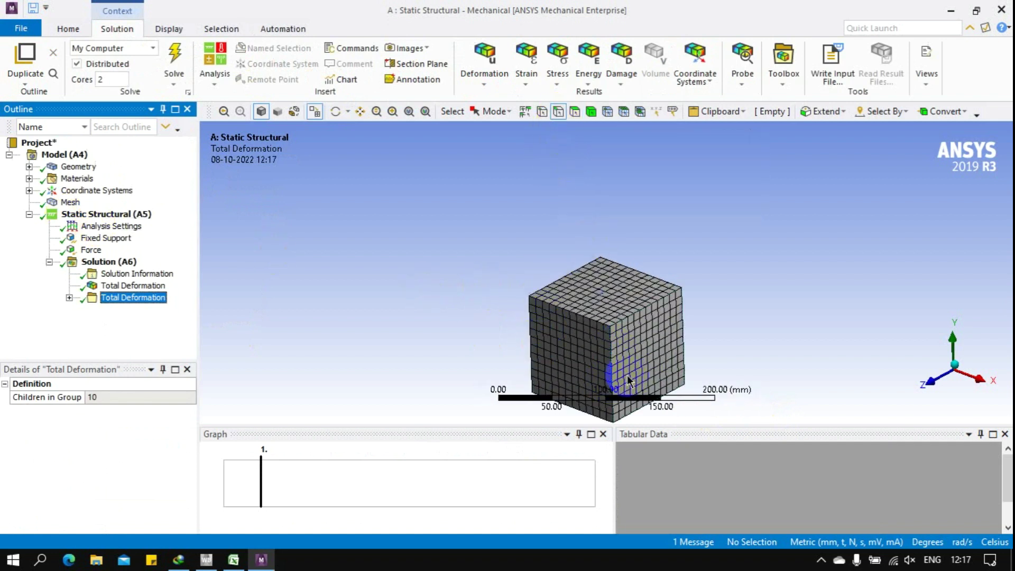
left_click(708, 317)
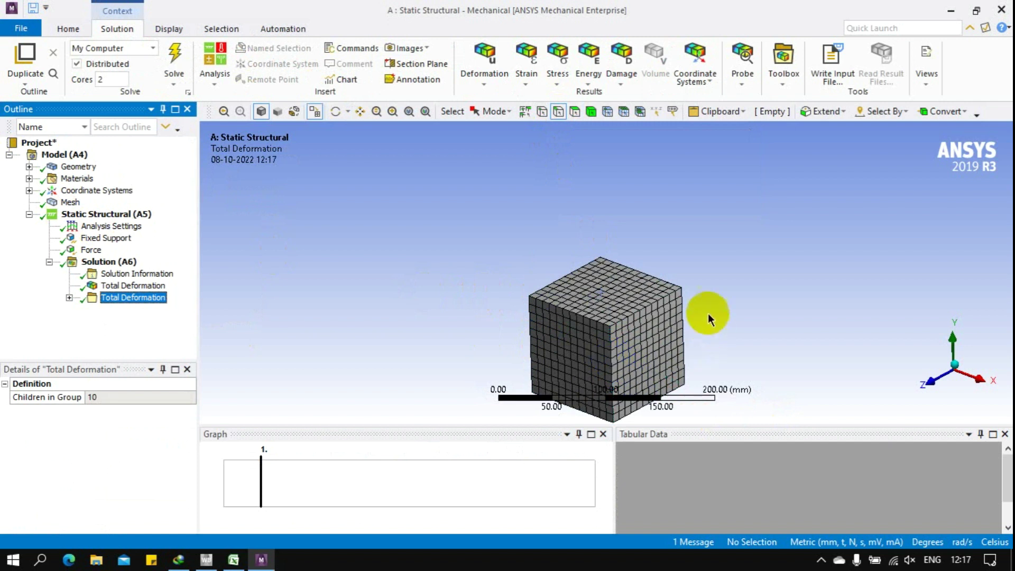
scroll(553, 335, "down", 3)
left_click(558, 331)
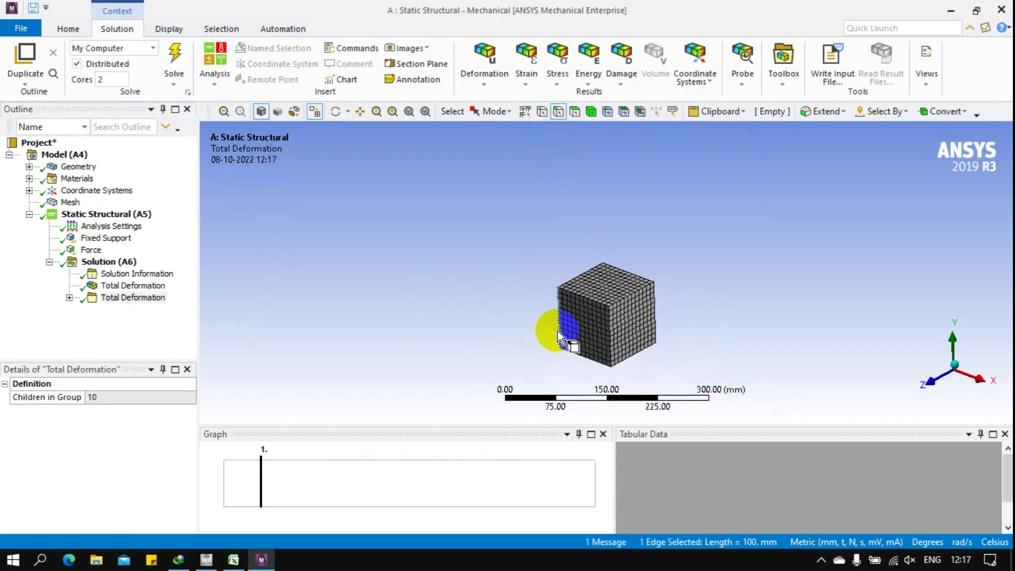
right_click(559, 319)
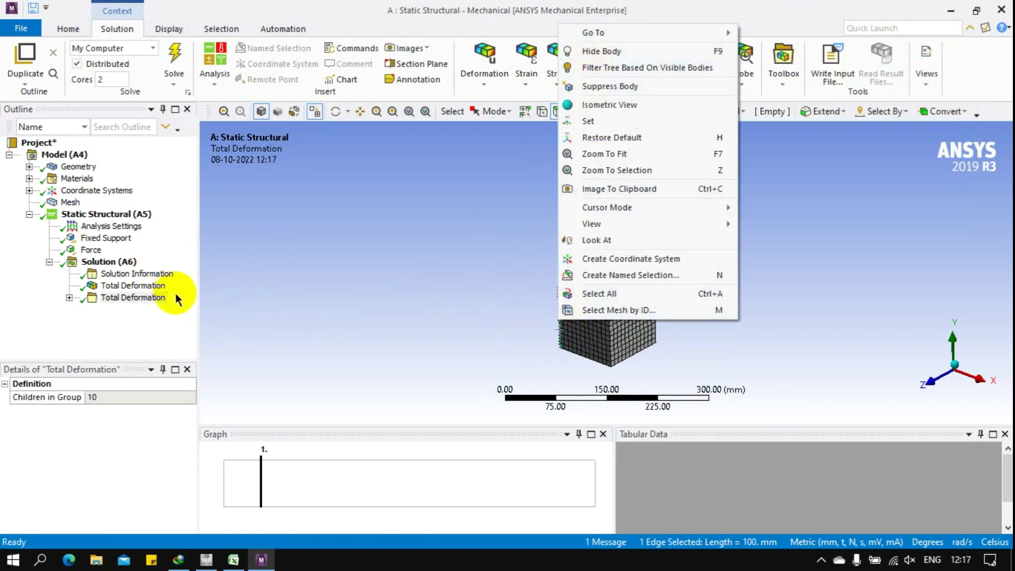
Insert a Total Deformation result under Solution (A6) scoped to that edge.
left_click(106, 262)
right_click(105, 264)
mouse_move(143, 273)
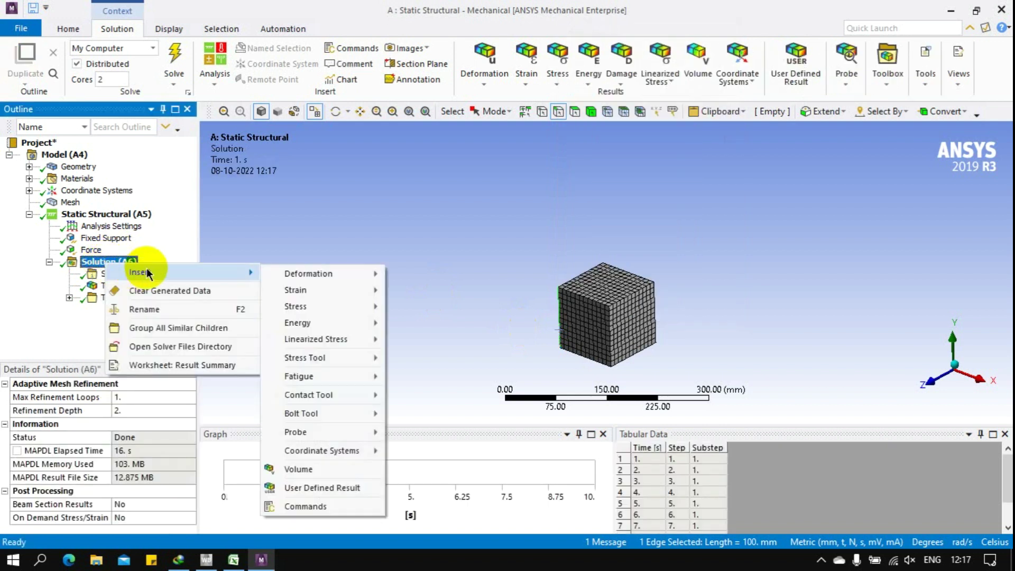
mouse_move(312, 273)
left_click(416, 276)
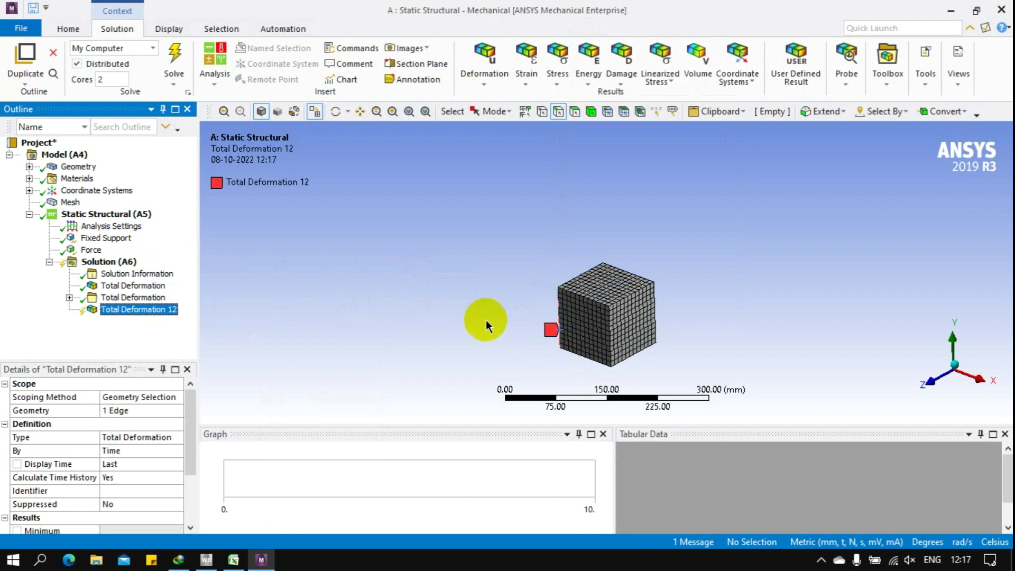
Solve the edge deformation and convert Total Deformation 12 to a path result.
left_click(173, 55)
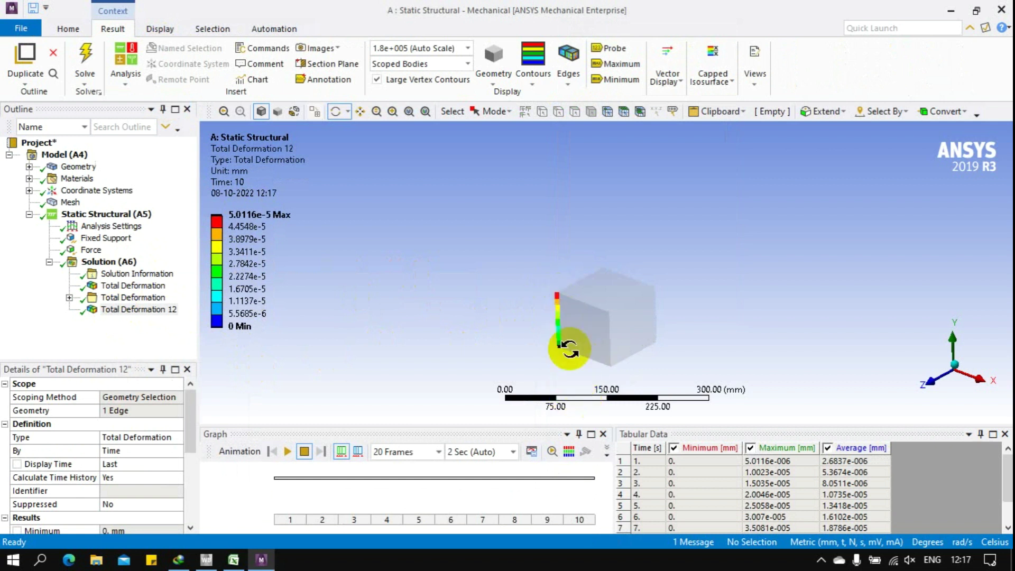
left_click_drag(547, 357, 575, 379)
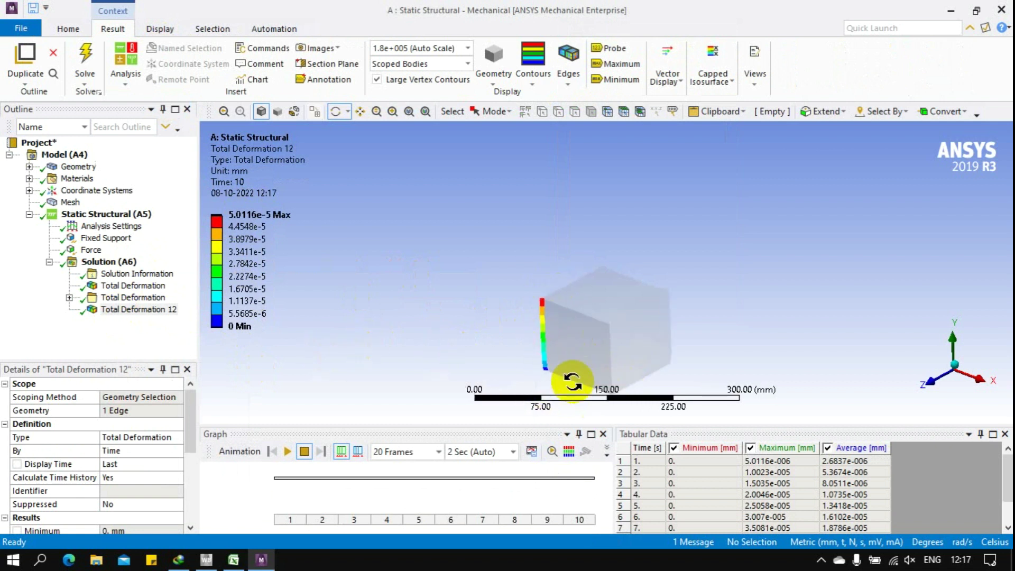
right_click(141, 310)
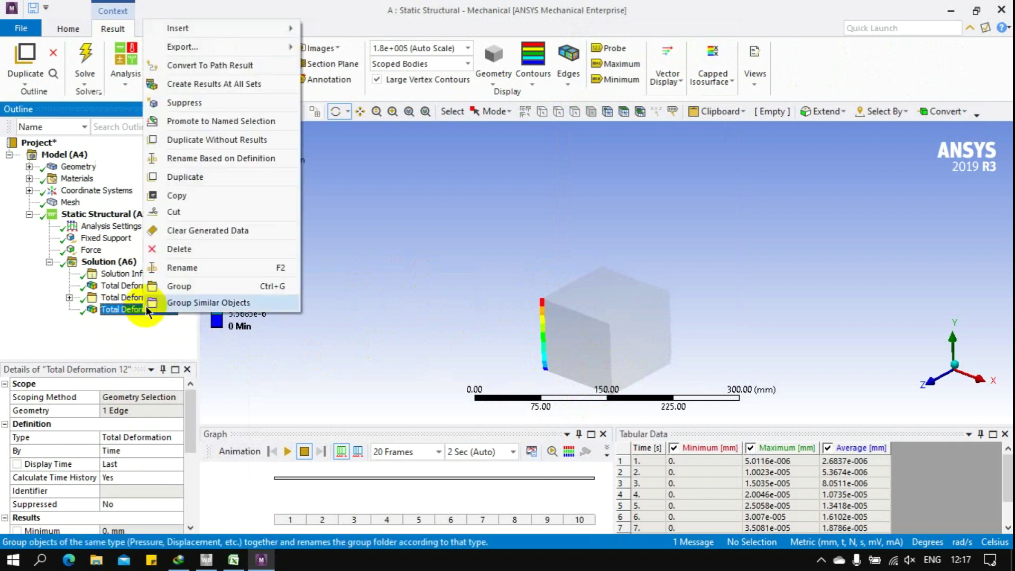
left_click(207, 65)
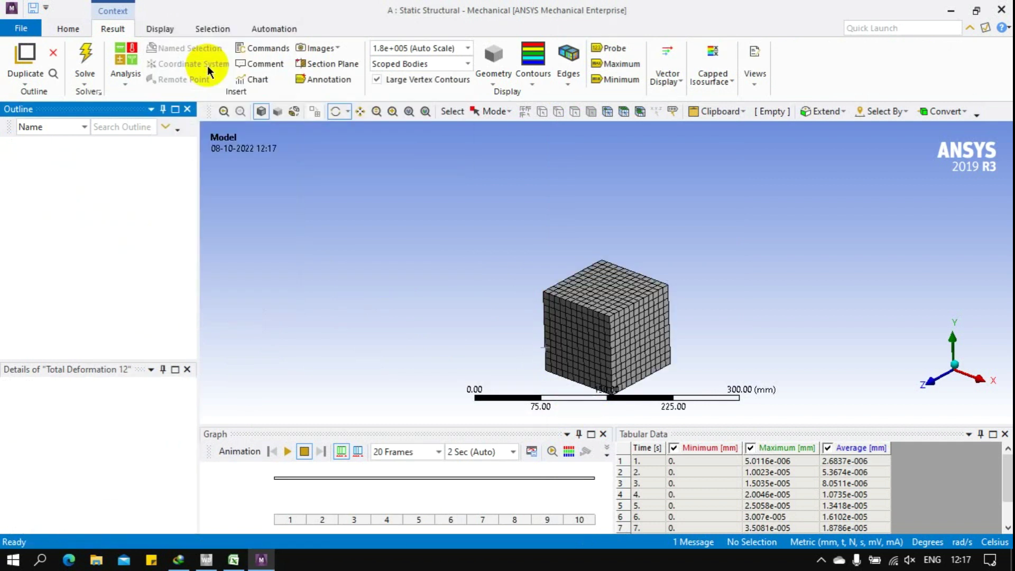
Re-solve Total Deformation 12 along the path and enlarge its deformation-along-path graph.
left_click(132, 309)
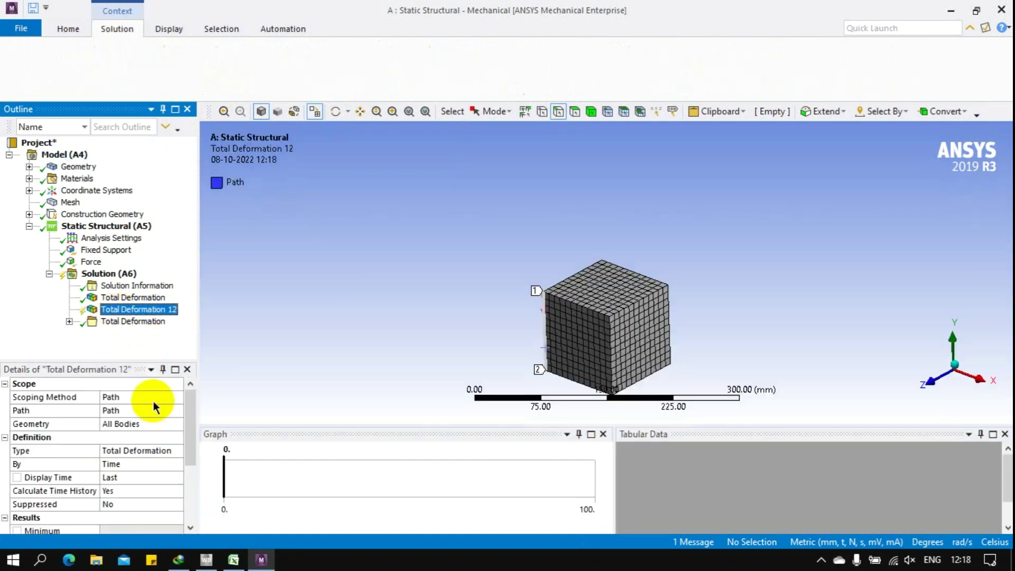
left_click(171, 55)
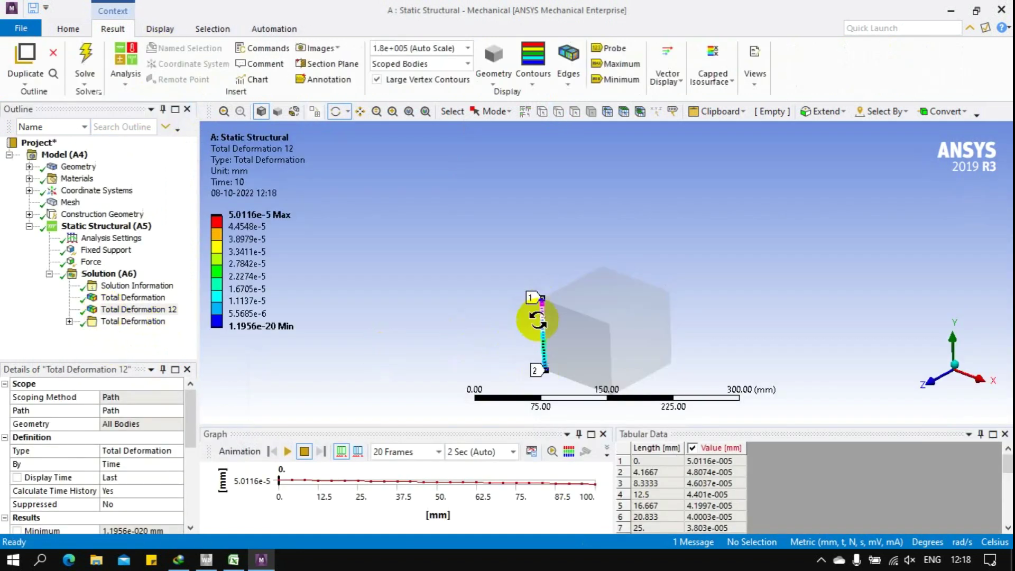
left_click_drag(493, 426, 484, 228)
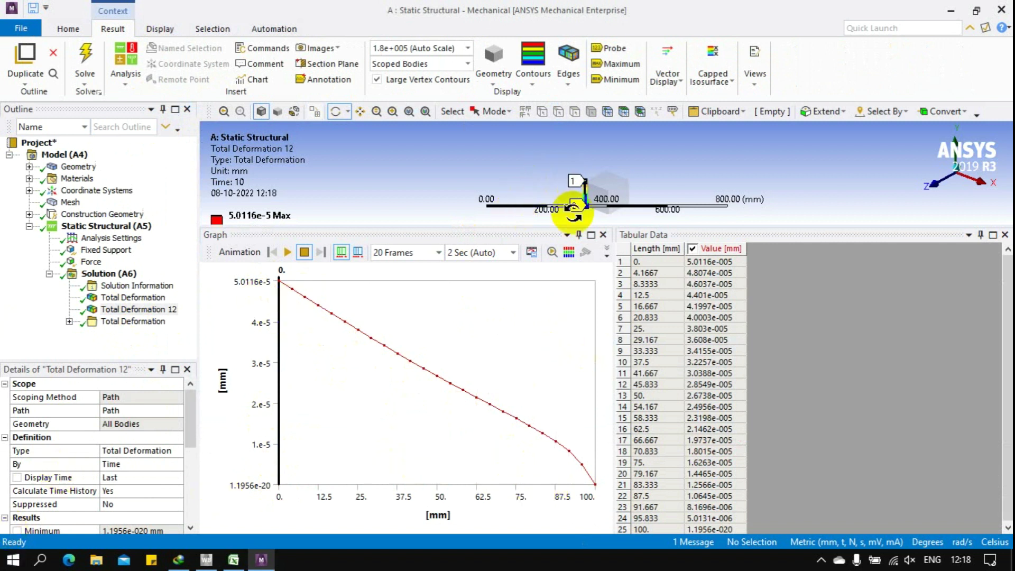
left_click(29, 214)
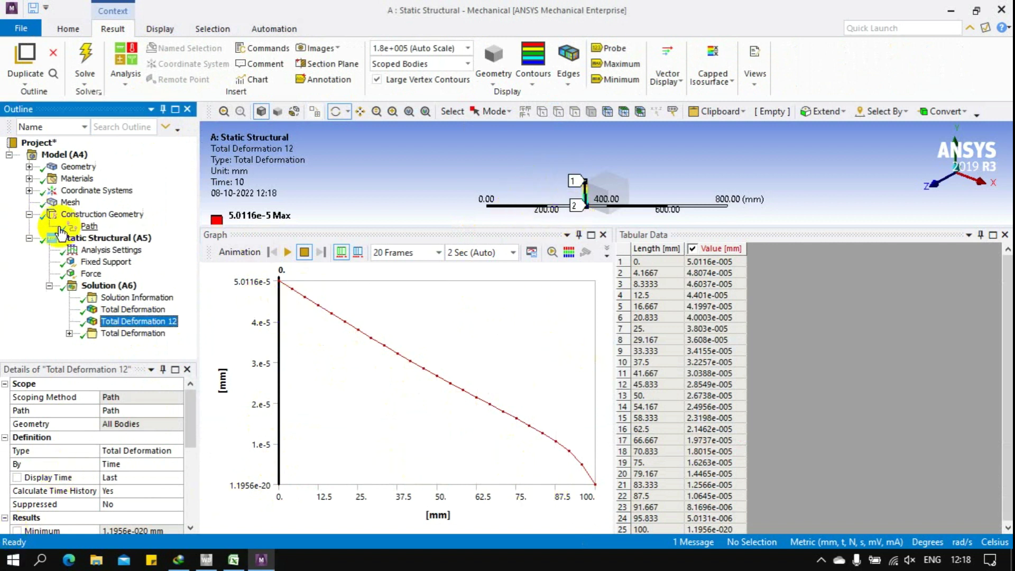
Flip the Path orientation, re-solve, and show the updated Total Deformation 12.
right_click(87, 228)
left_click(130, 253)
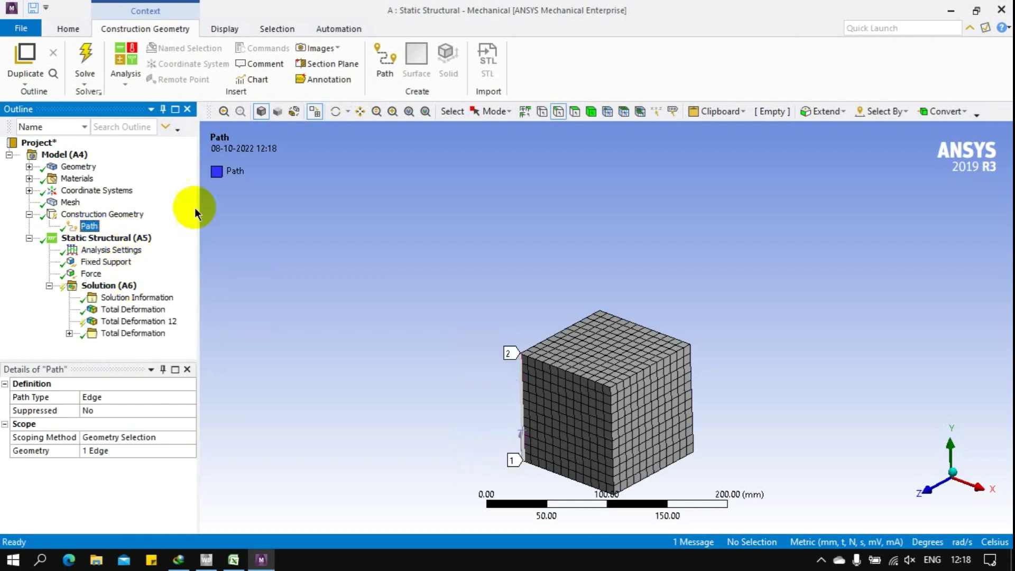
left_click(88, 56)
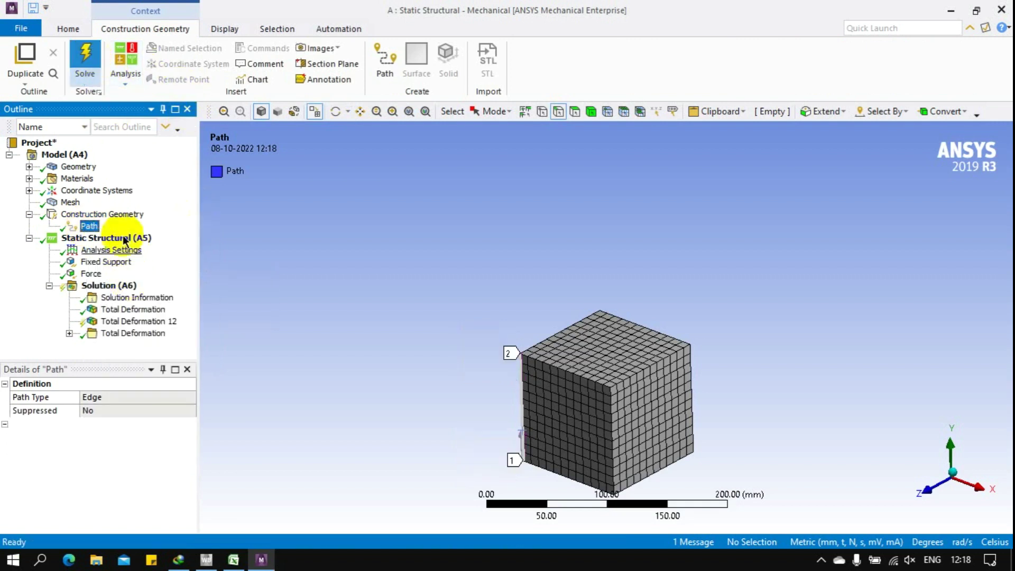
left_click(122, 321)
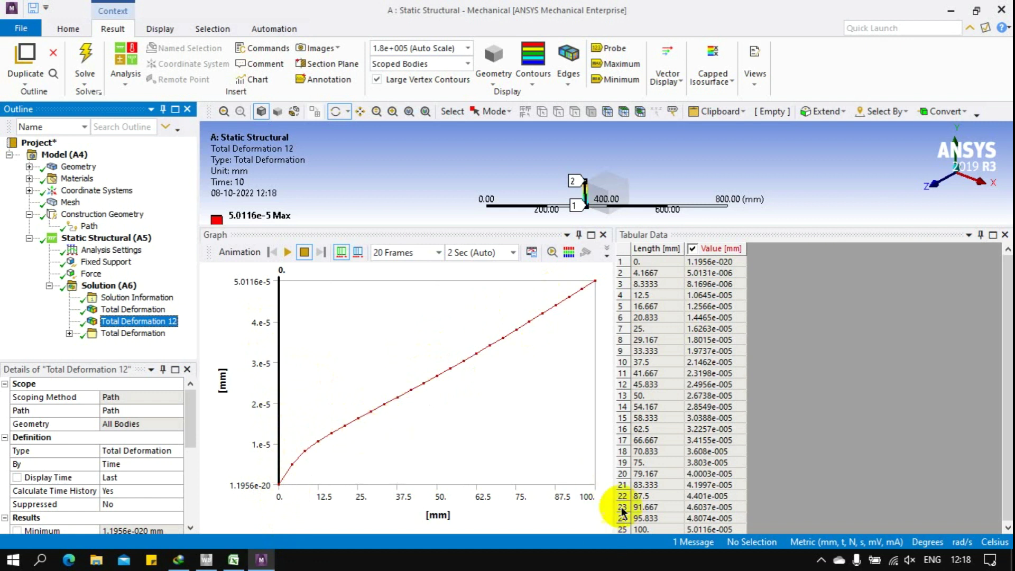
Create Total Deformation 12 results at all ten sets and solve them.
scroll(296, 200, "down", 2)
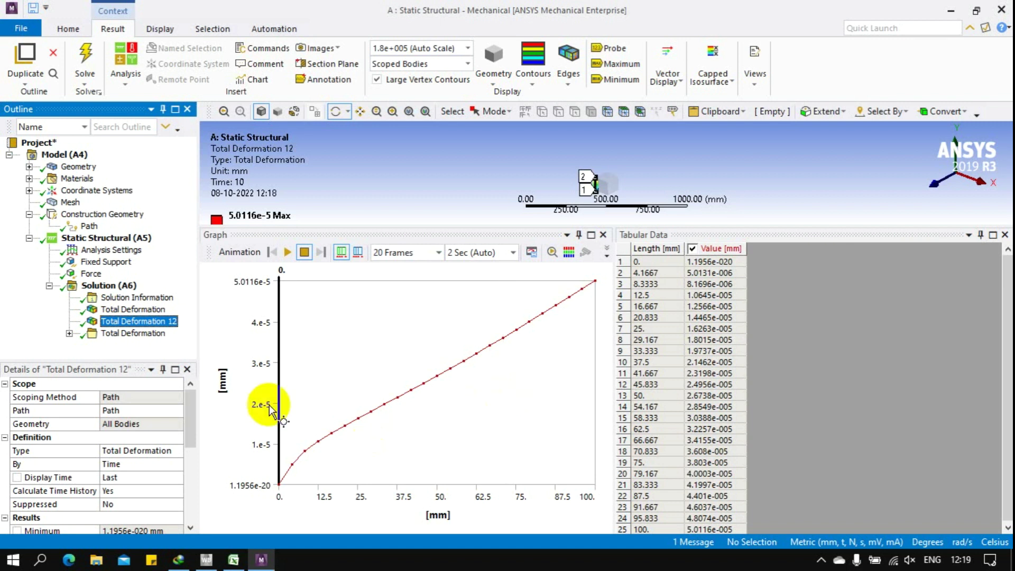
right_click(147, 326)
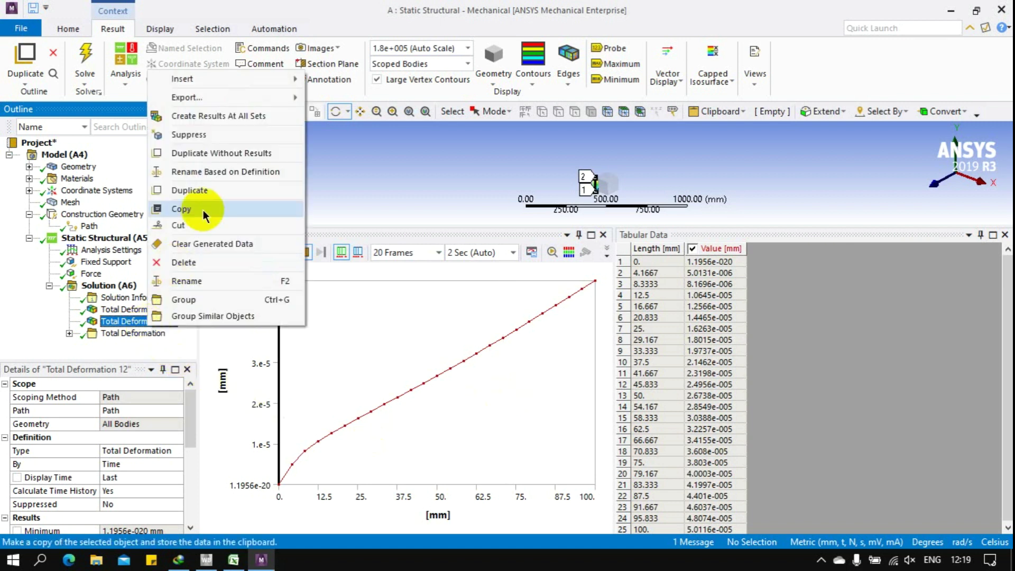
left_click(200, 118)
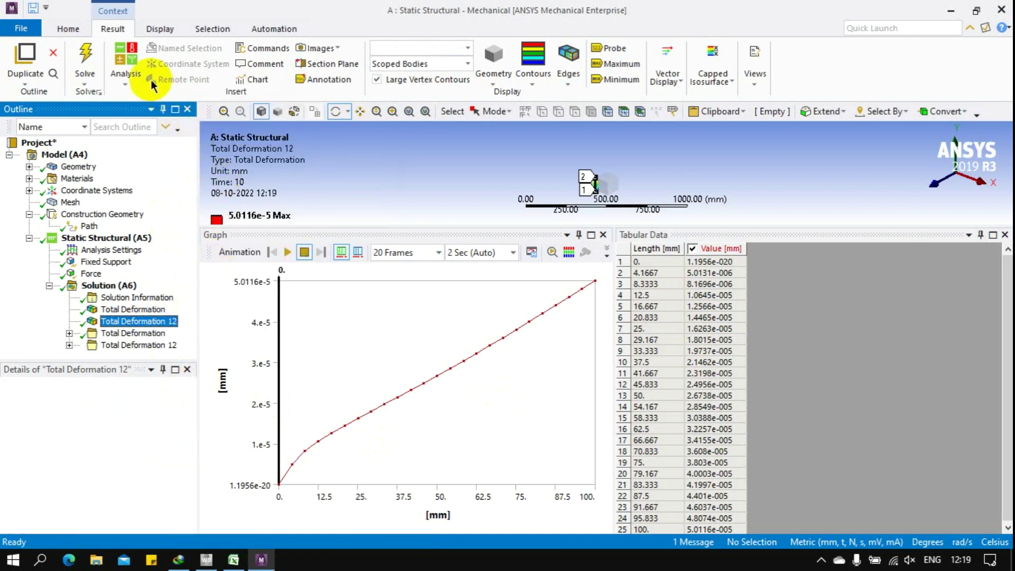
left_click(90, 59)
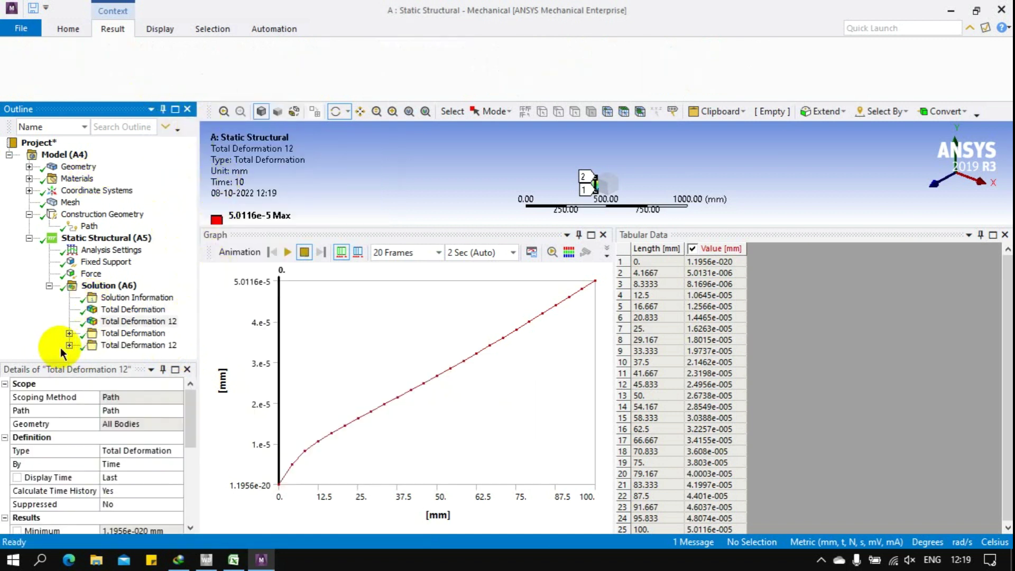
Expand the new group and review Total Deformation 13 through 22 step by step.
left_click(69, 345)
left_click(153, 226)
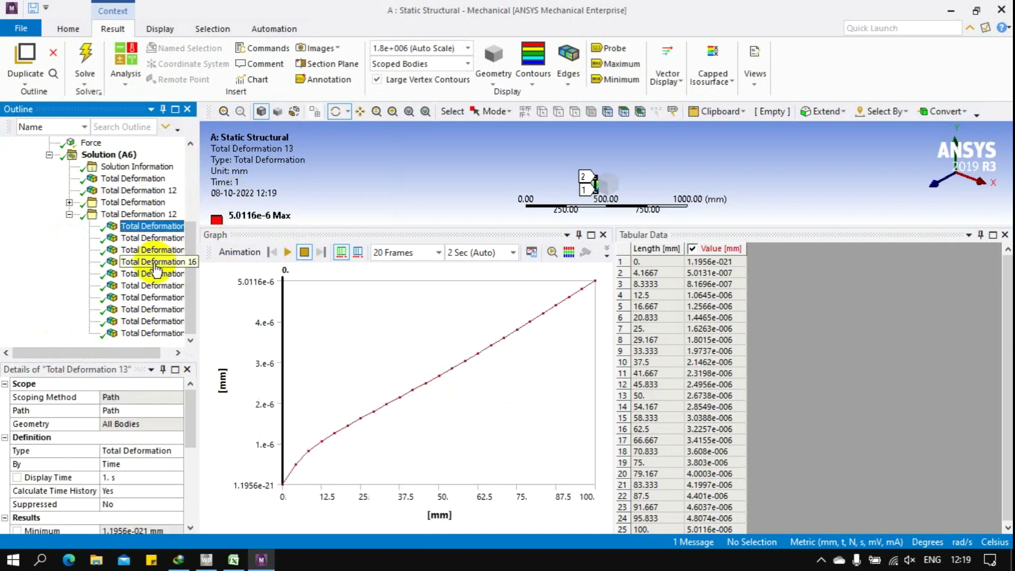
key("Down")
key("Down")
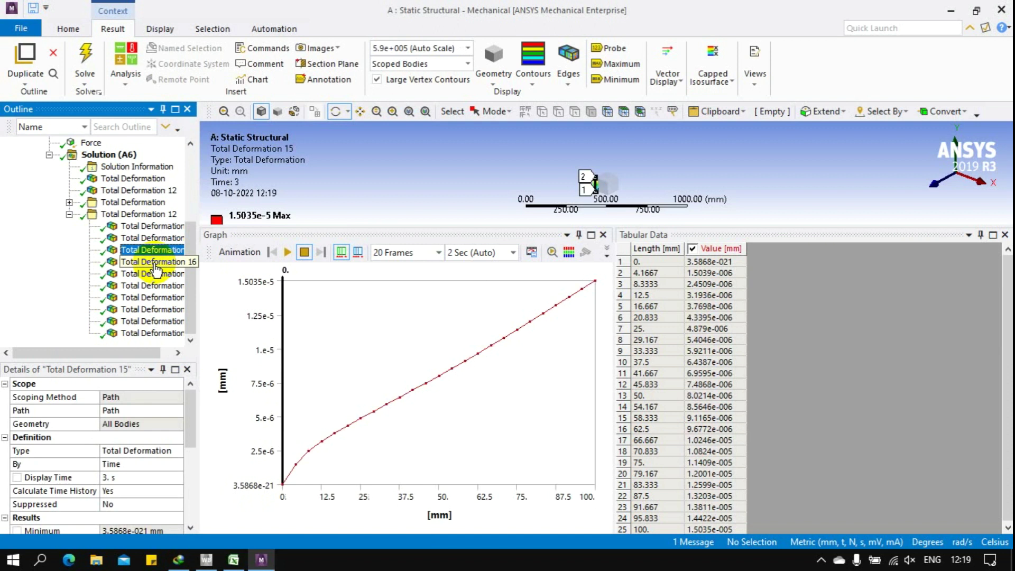
key("Down")
key("Down")
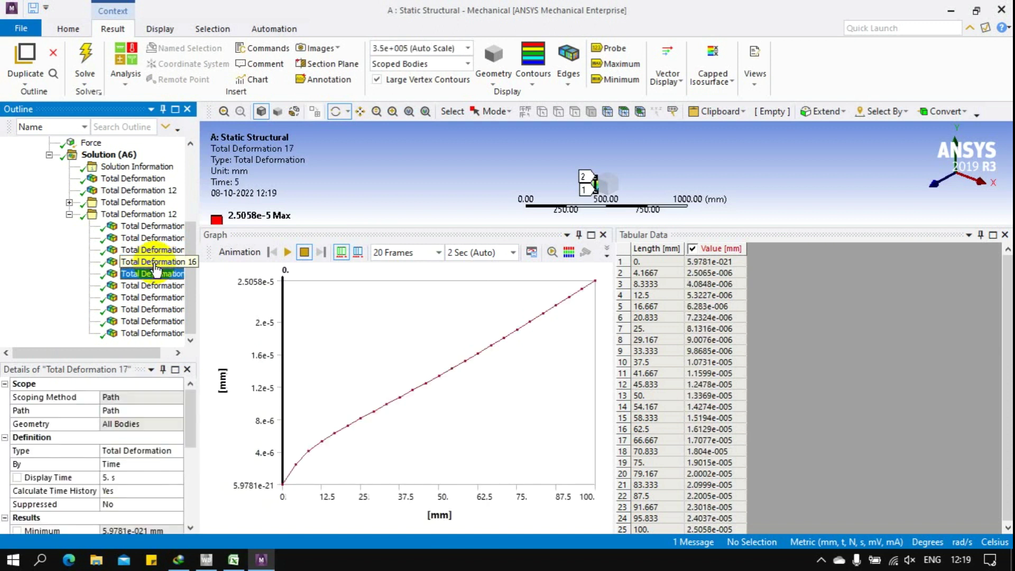
key("Down")
key("Down")
key("Down")
key("Down")
key("Down")
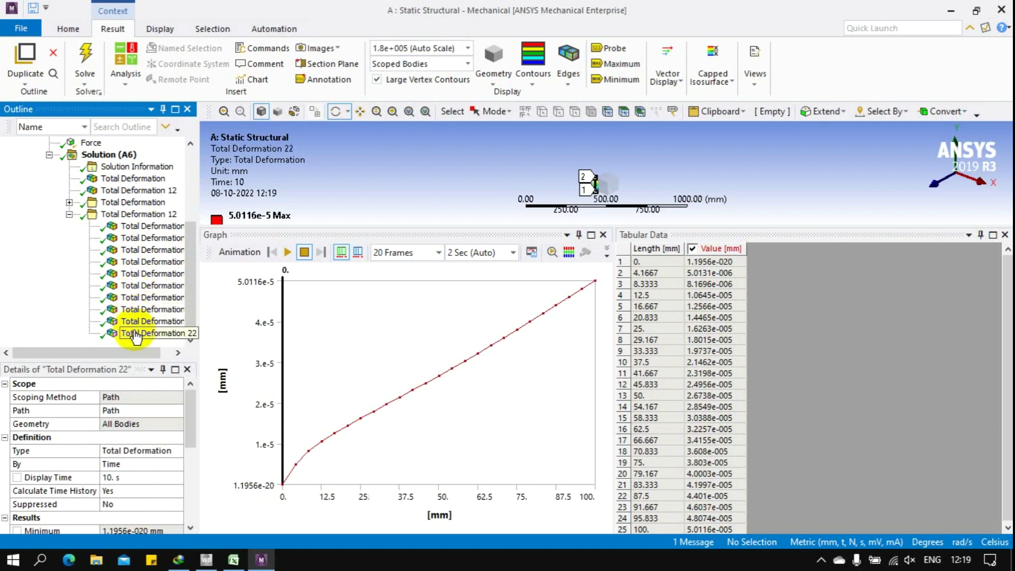
Chart Total Deformation 13–22 together and view the ten-curve Chart.
left_click(148, 226, "shift")
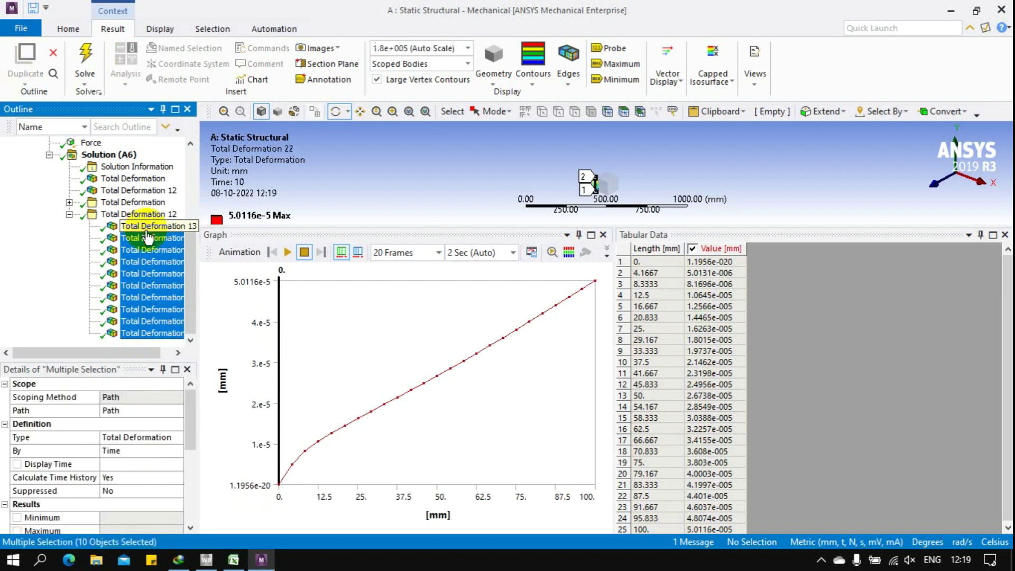
left_click(258, 80)
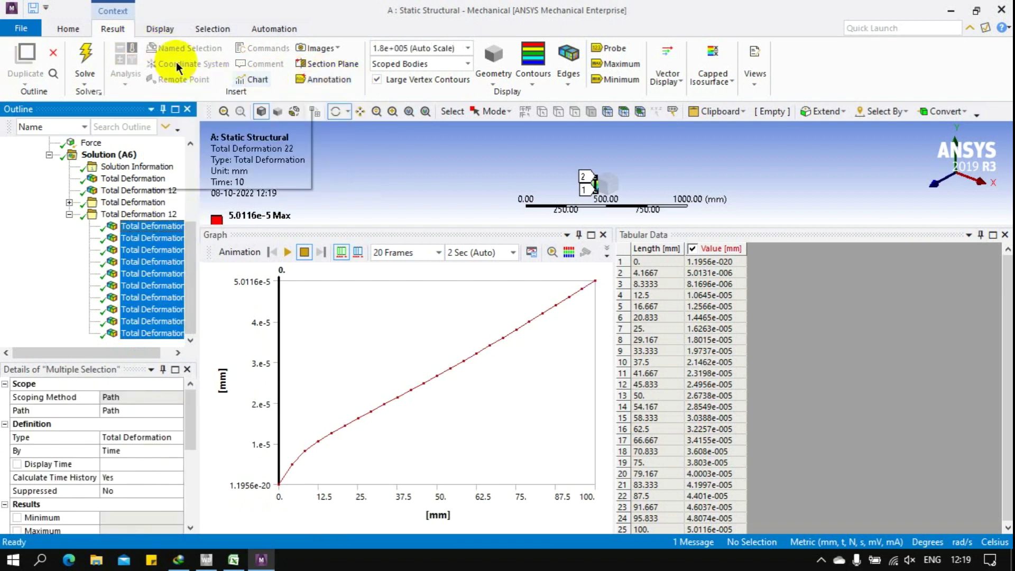
left_click(71, 333)
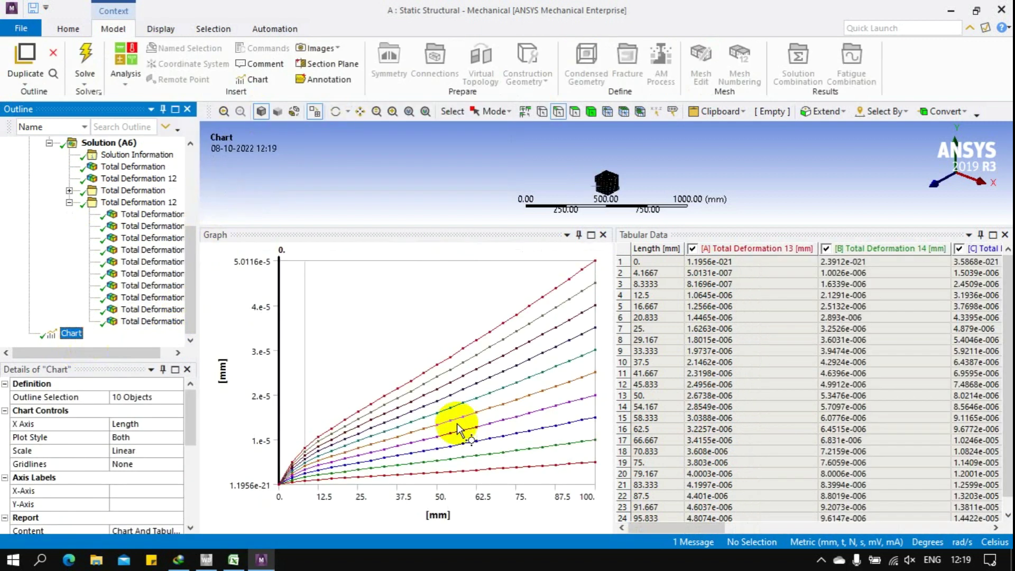
Close Mechanical and return to the Workbench project.
left_click(821, 560)
left_click(833, 519)
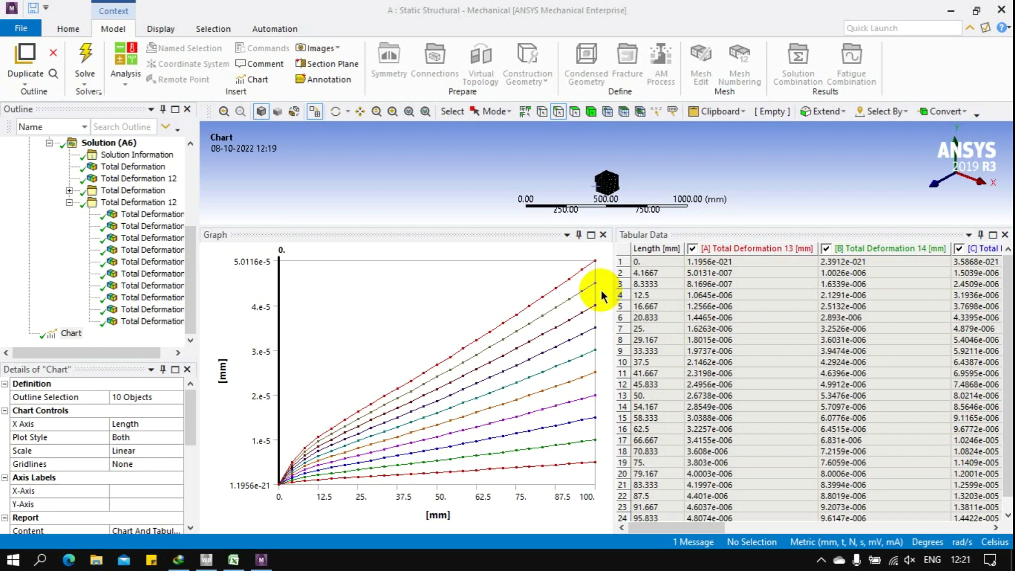
left_click(1001, 11)
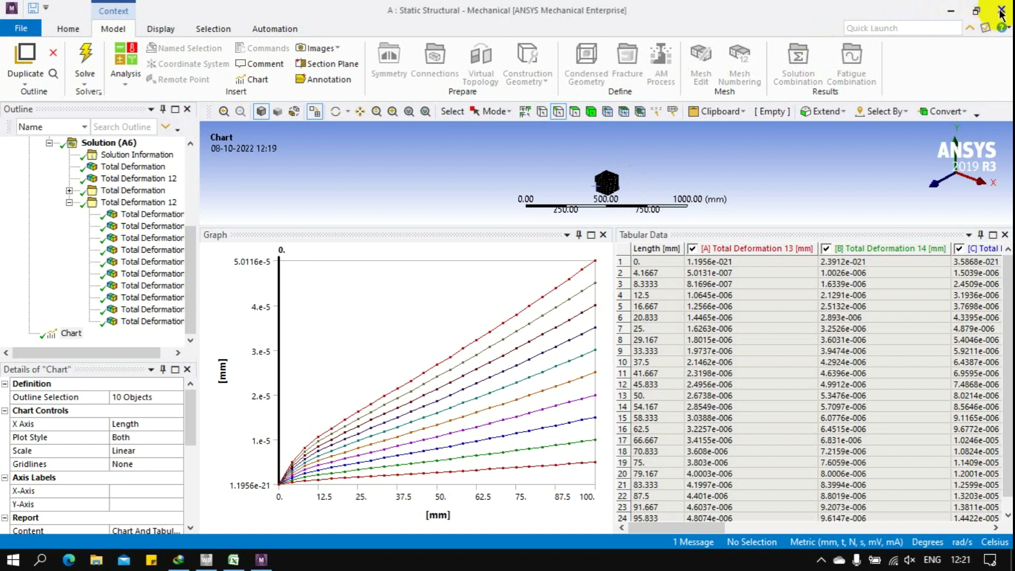